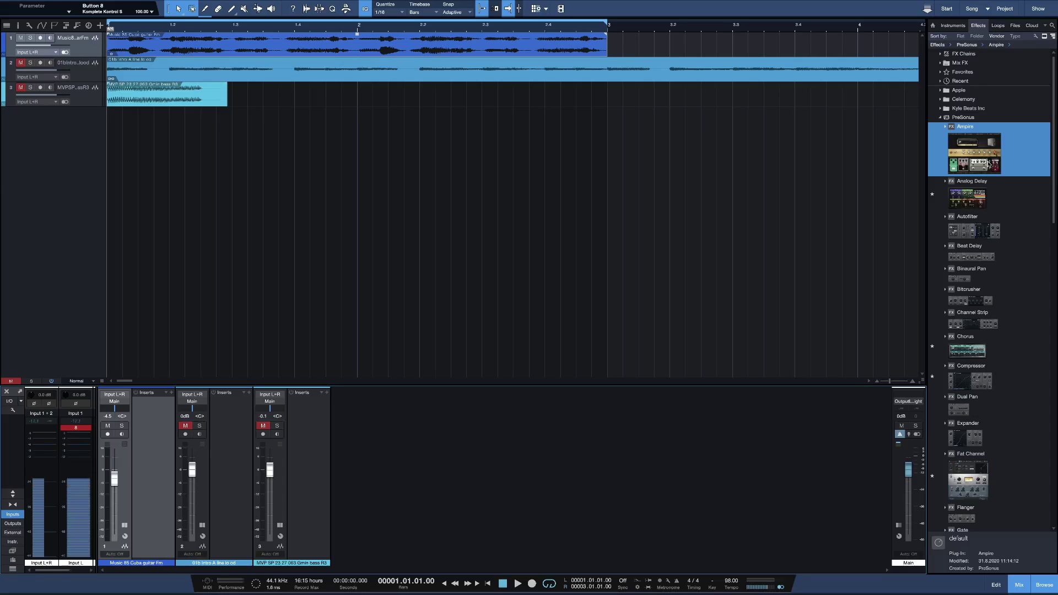
Step: Play the Music 85 Cuba guitar loop without any effect and stop playback
mouse_move(989, 164)
left_mouse_down()
mouse_move(735, 144)
mouse_move(972, 155)
left_mouse_up()
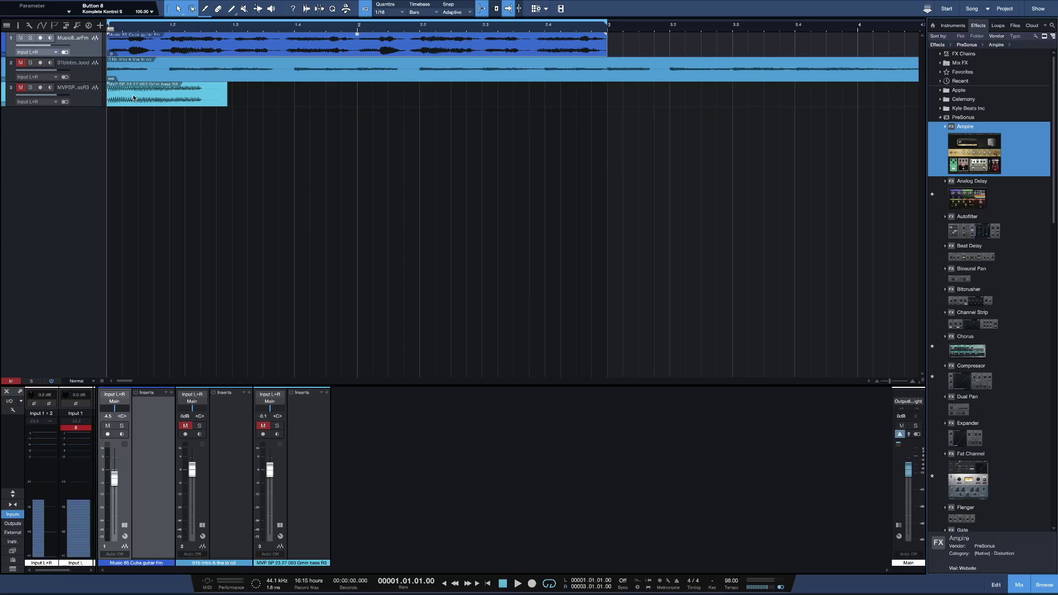
key("space")
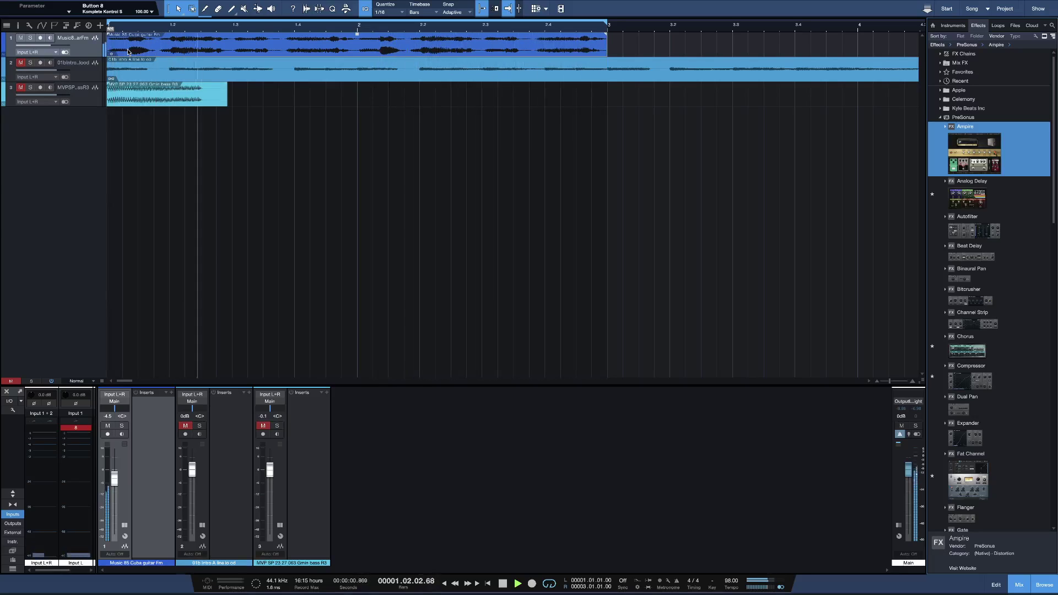
key("space")
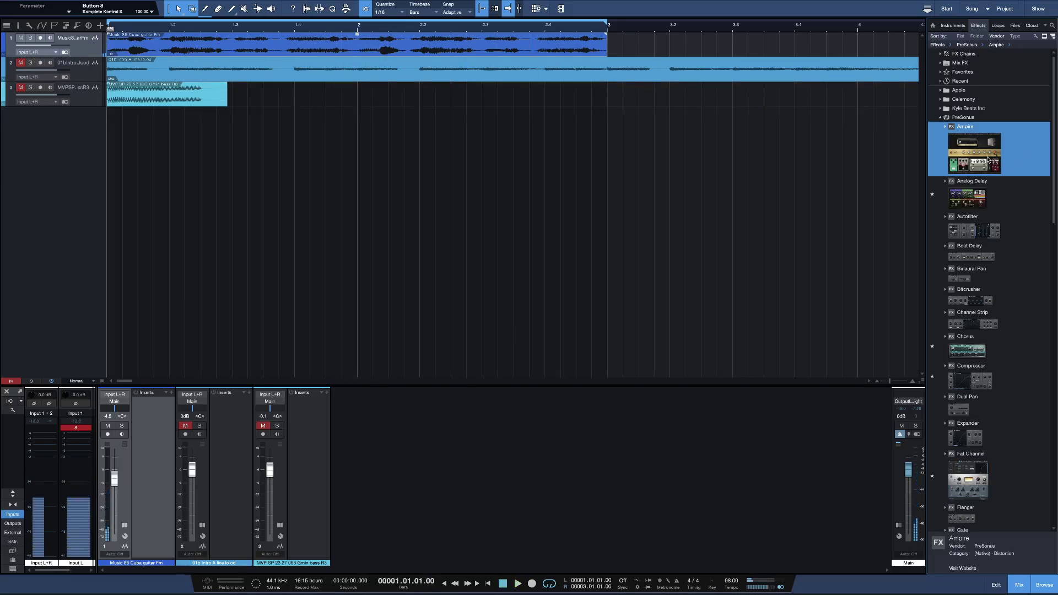
Step: Insert Ampire on the Music 85 Cuba guitar track and load the American Phase preset from the Clean category
left_click_drag(988, 160, 84, 54)
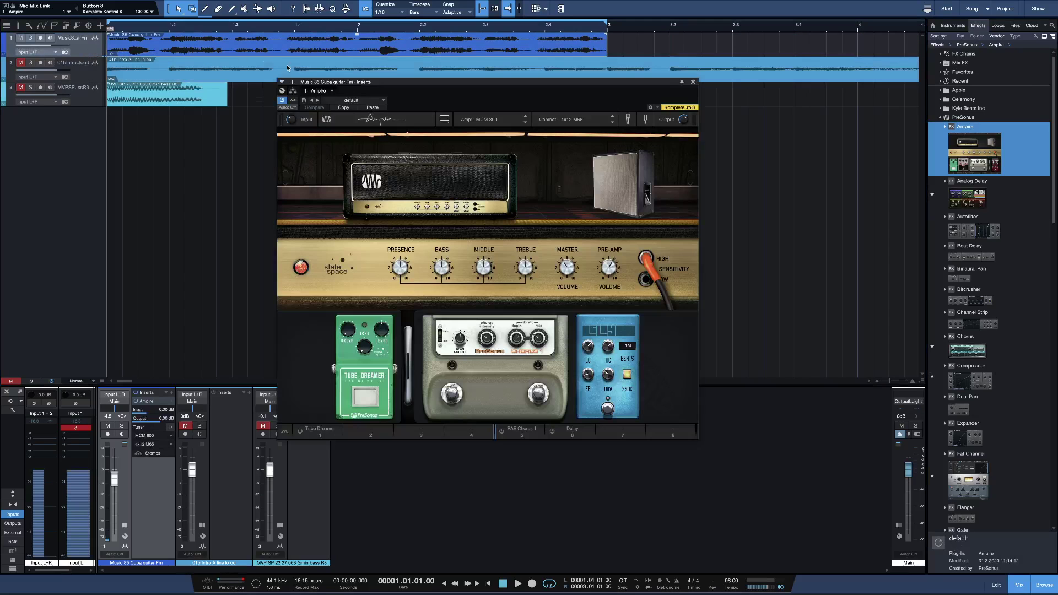
left_click(326, 101)
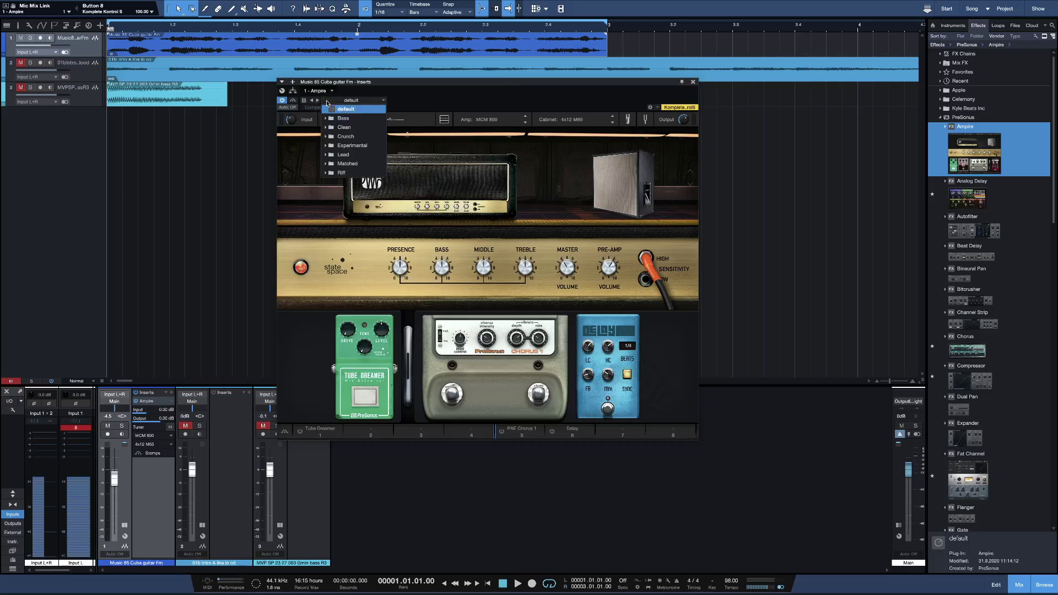
left_click(339, 132)
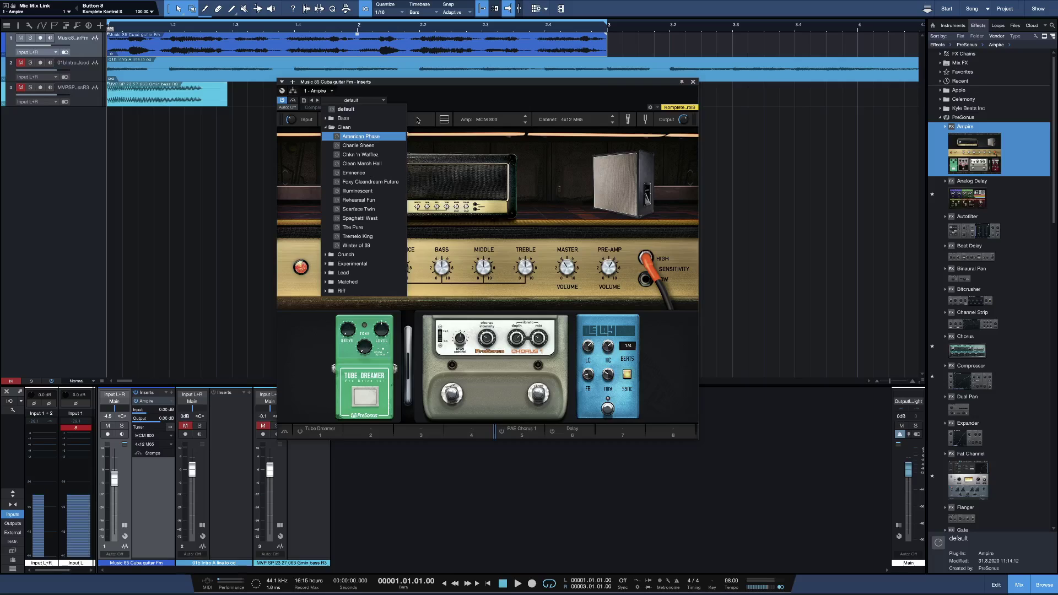
left_click(359, 136)
Step: Compare the guitar loop with Ampire enabled and bypassed, leaving the effect enabled
key("space")
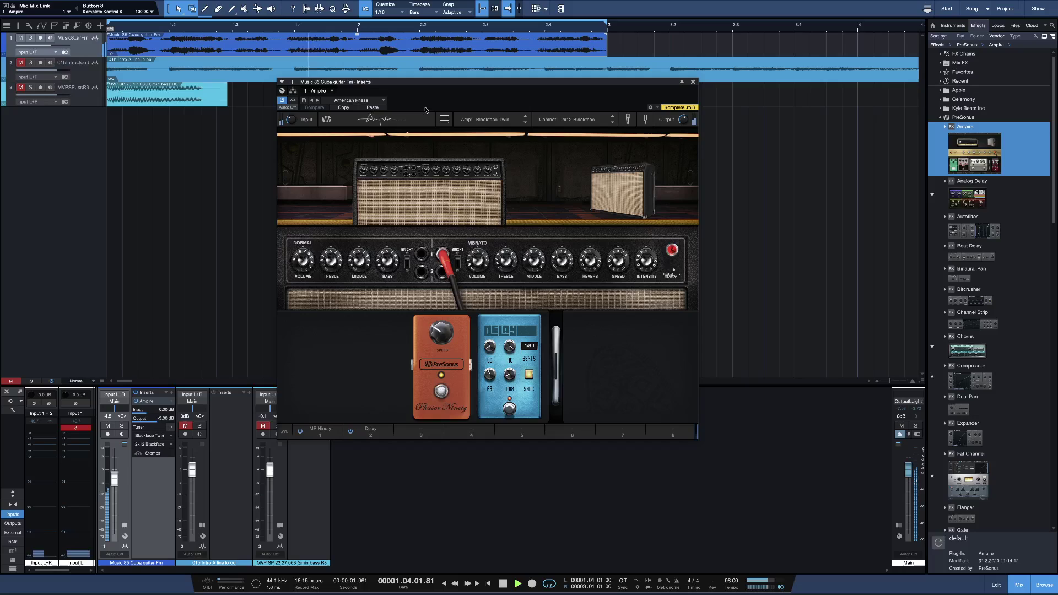
left_click(283, 100)
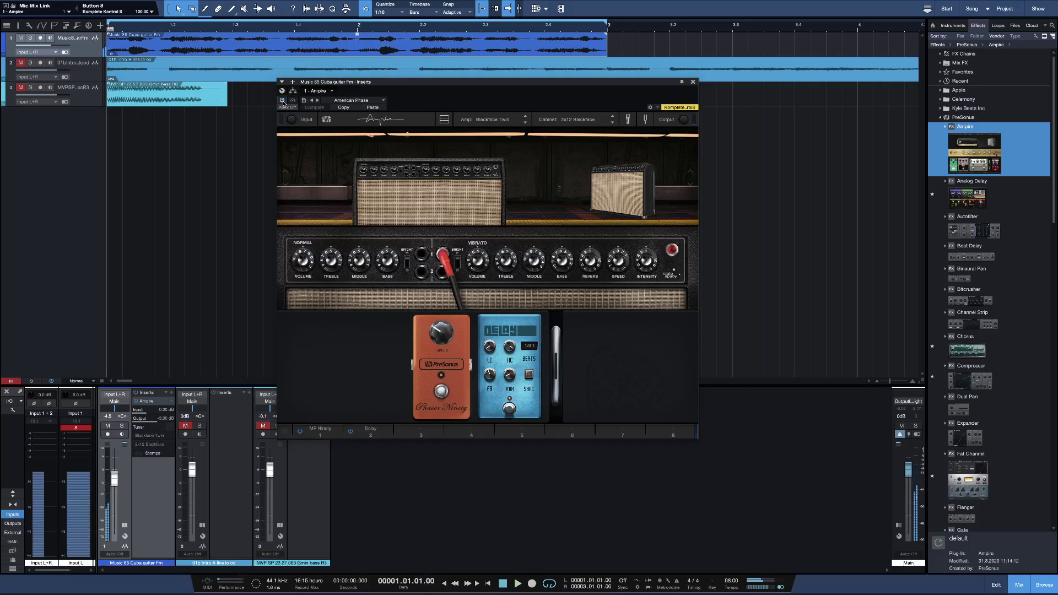
left_click(283, 100)
key("space")
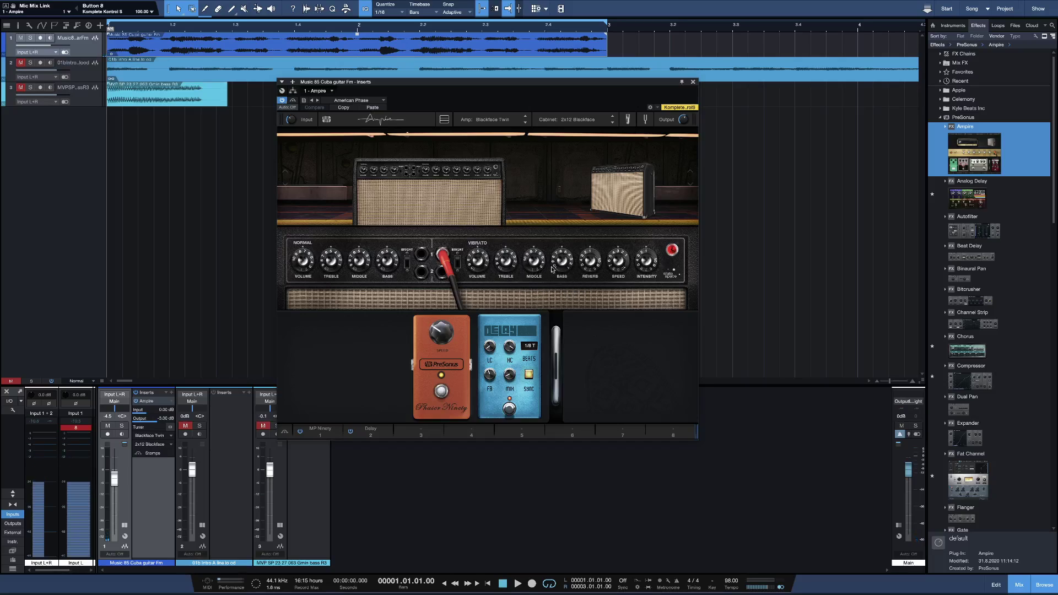
Step: Lower Ampire's output level to -7.50 dB and raise the amp's reverb to about 3 during playback
mouse_move(590, 268)
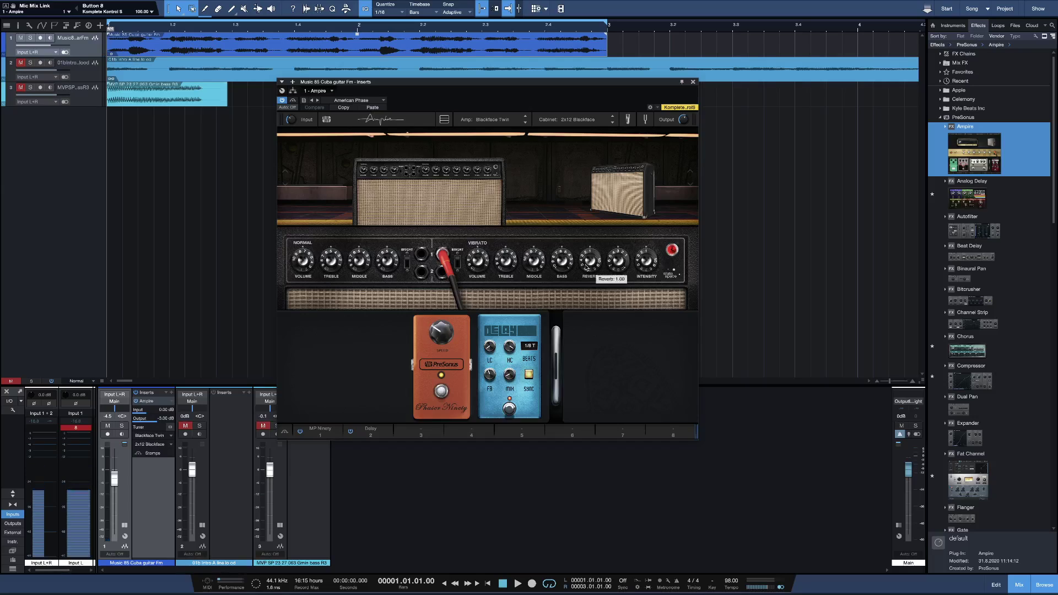
left_click_drag(684, 120, 684, 139)
key("space")
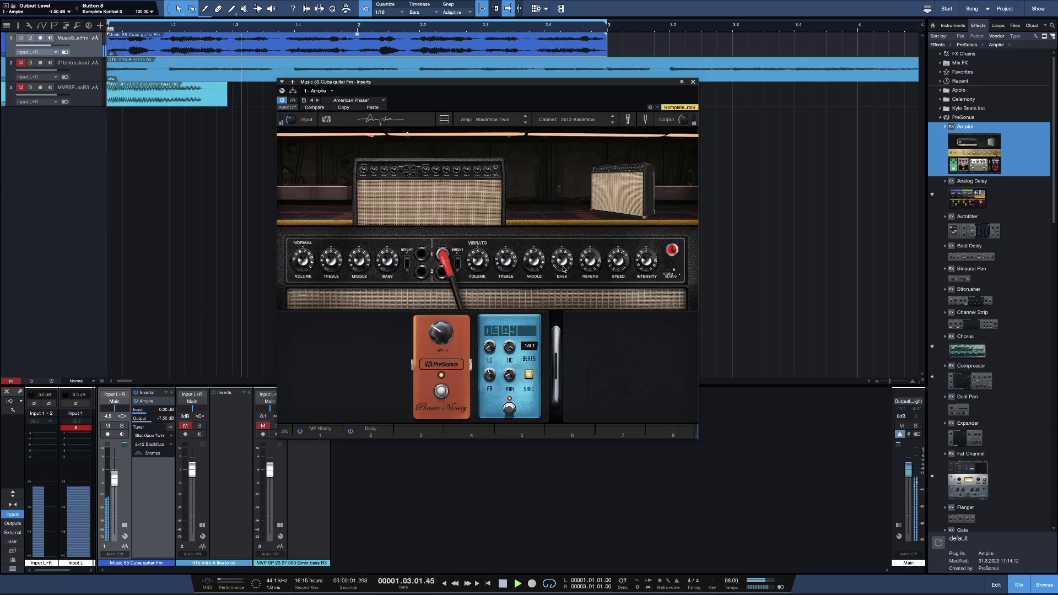
left_click_drag(591, 270, 594, 264)
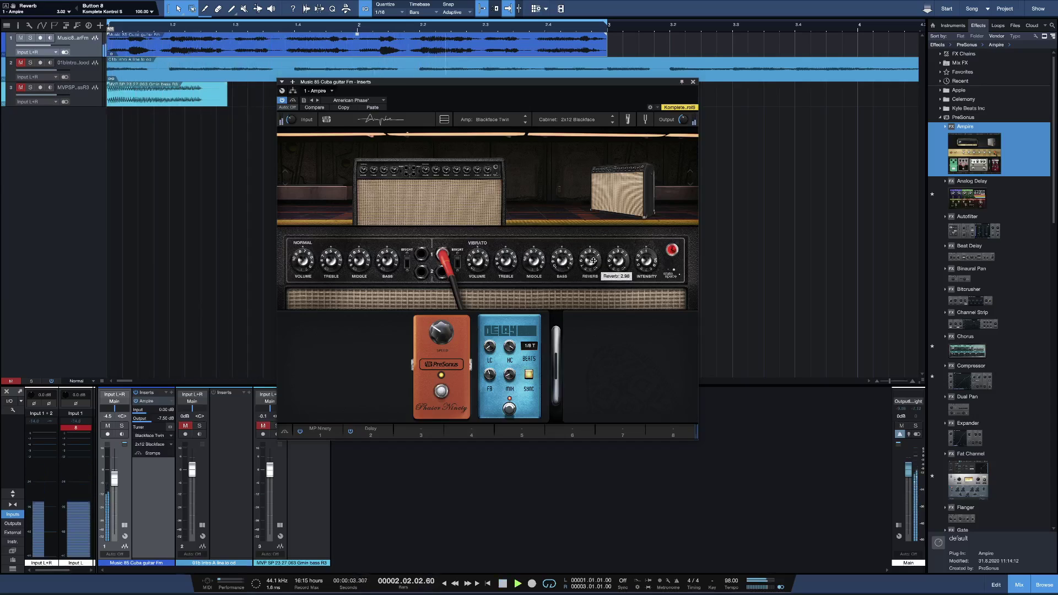
mouse_move(619, 261)
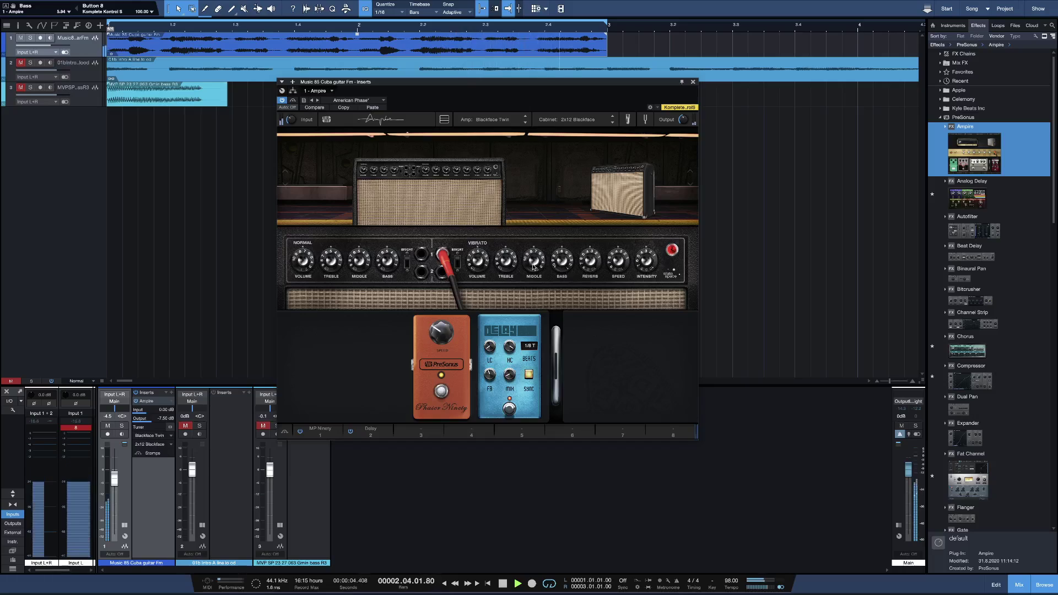
Step: Audition the amp's Two Vibrato and Two Normal inputs, return to One Vibrato, and stop playback
left_click(441, 277)
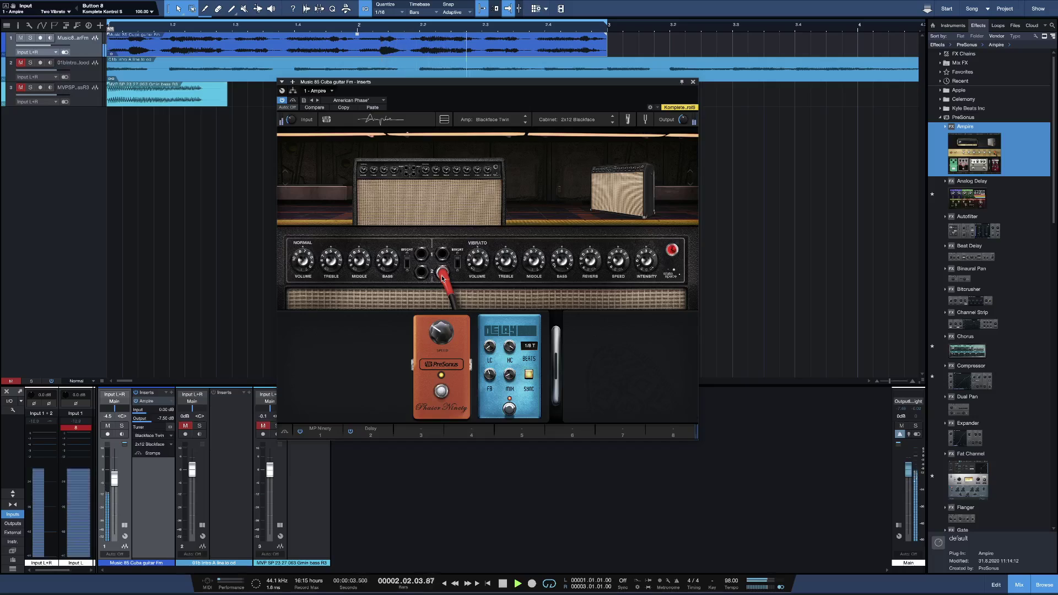
left_click(421, 272)
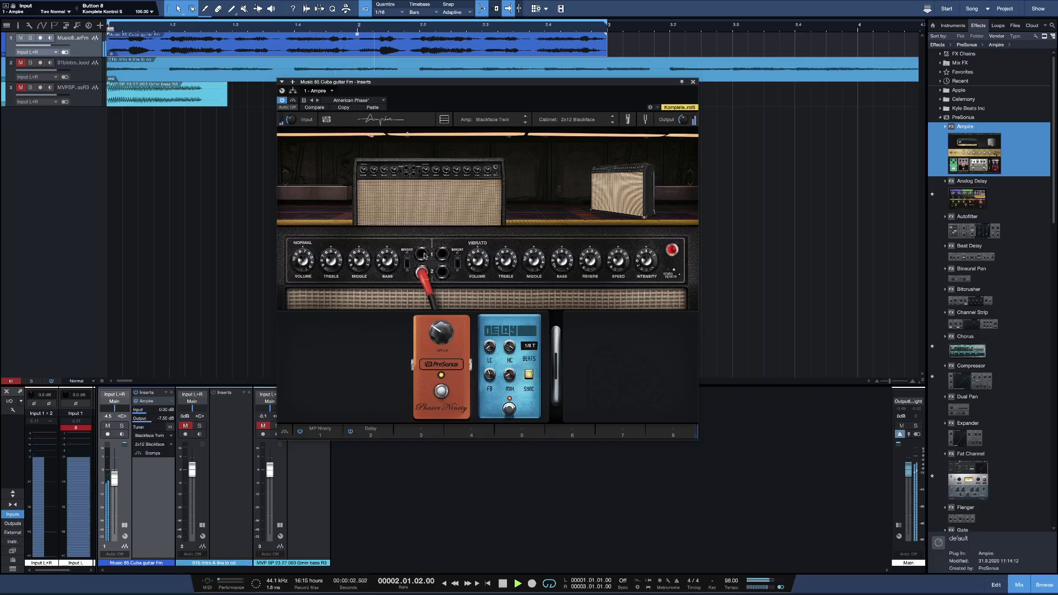
left_click(442, 255)
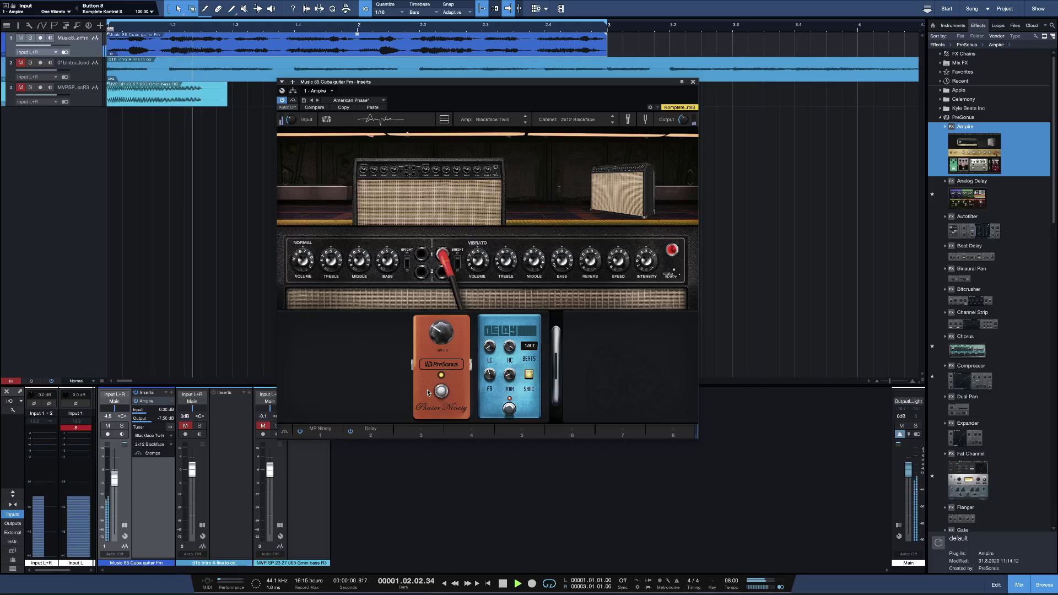
key("space")
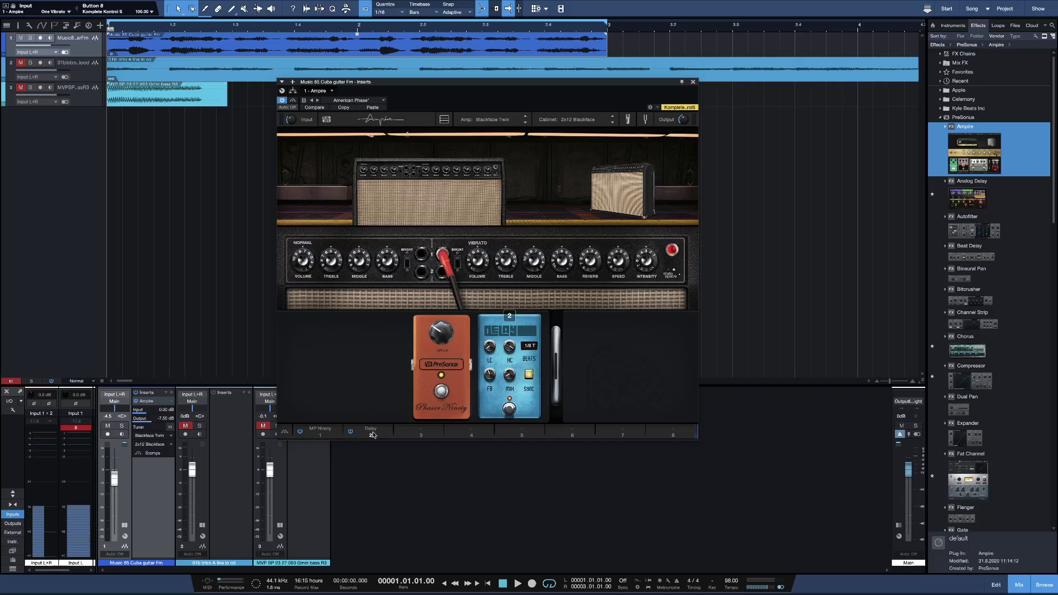
Step: Replace the MP Ninety pedal in slot 1 with Modulation, and set its type to phaser while auditioning the loop
left_click(317, 433)
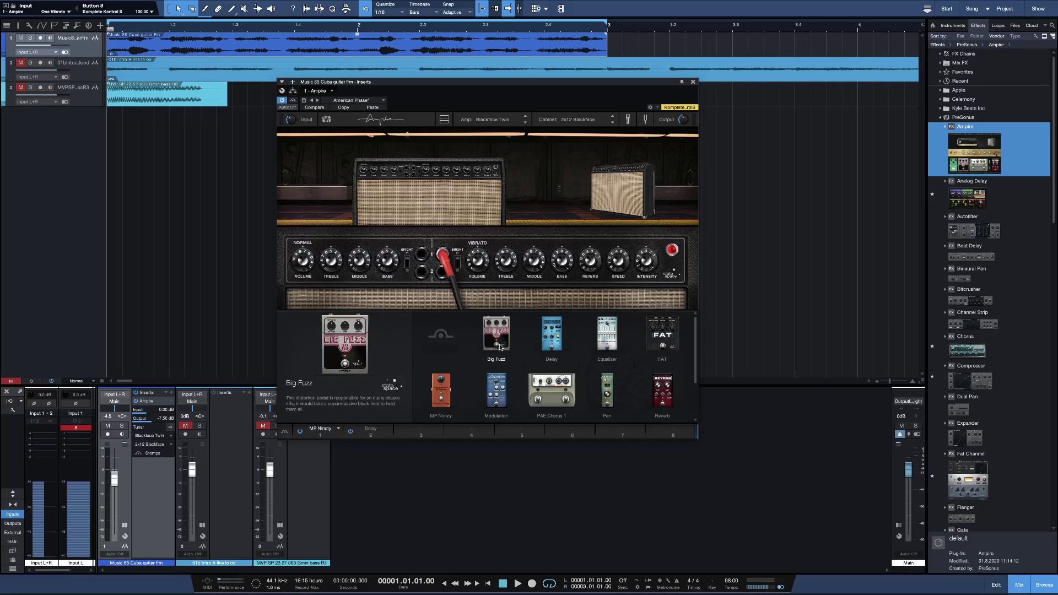
left_click(500, 392)
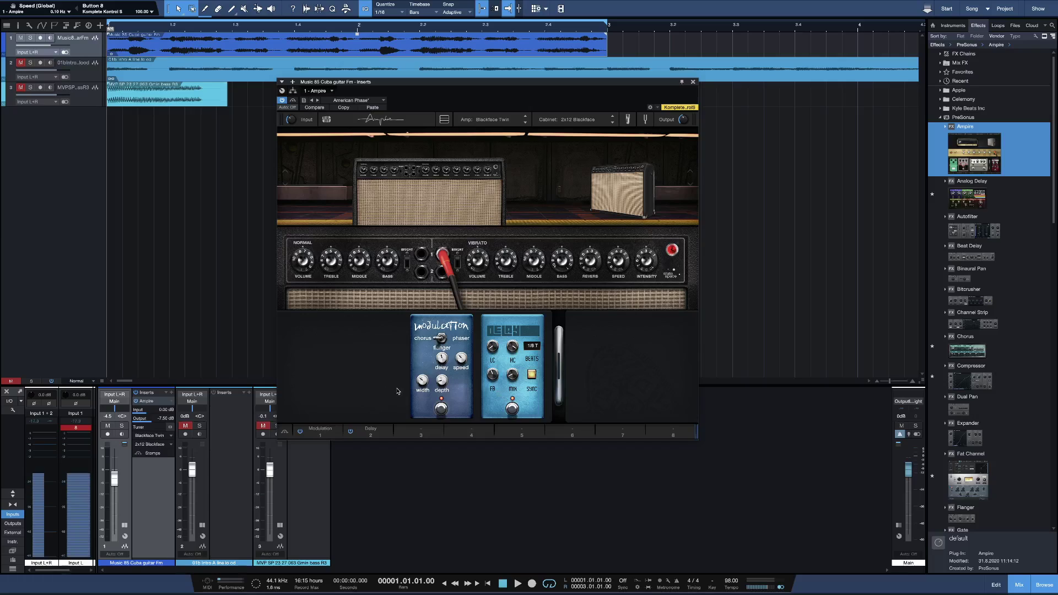
key("space")
left_click(441, 339)
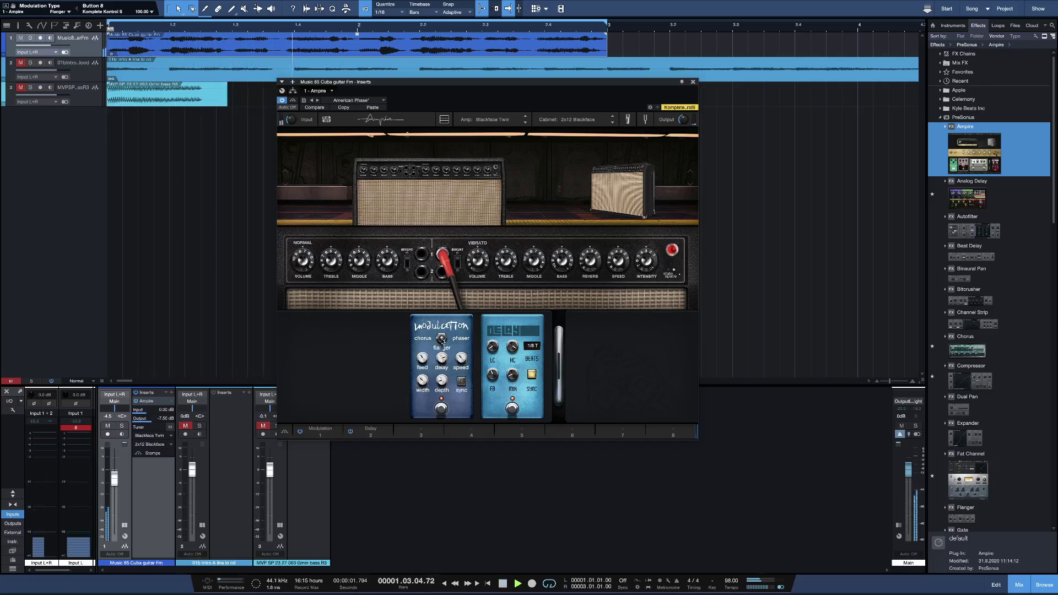
left_click(443, 339)
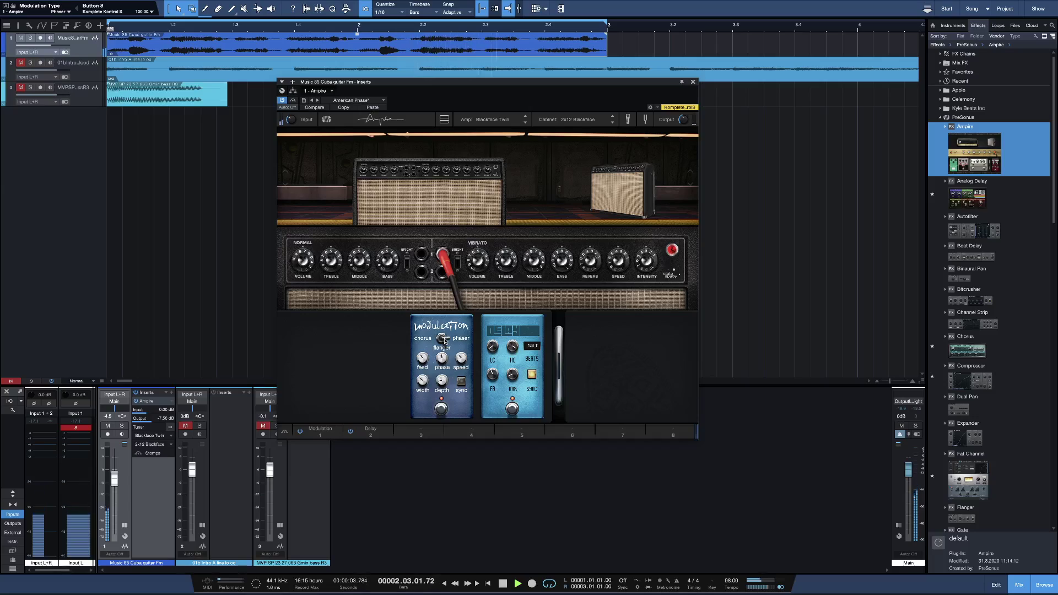
key("space")
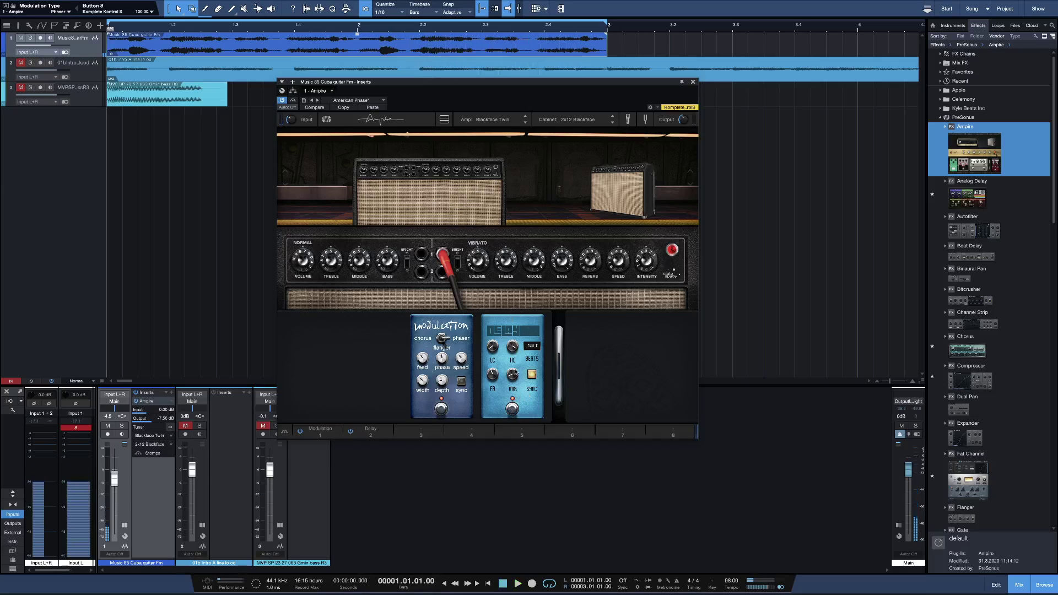
Step: View the Delay pedal's beat values and set its mix to 11 % while auditioning the loop
left_click(535, 347)
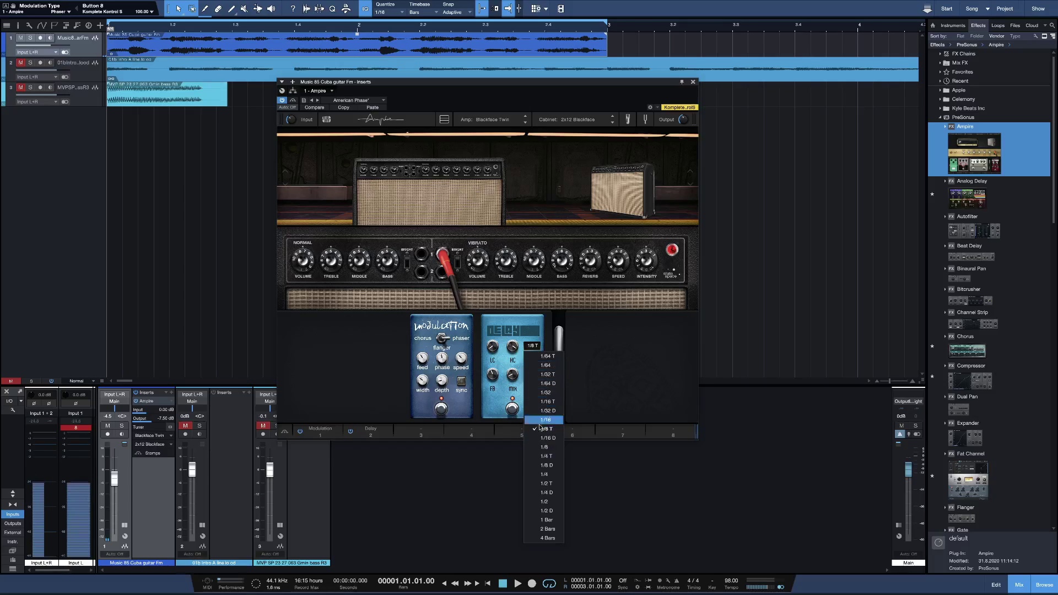
left_click(596, 388)
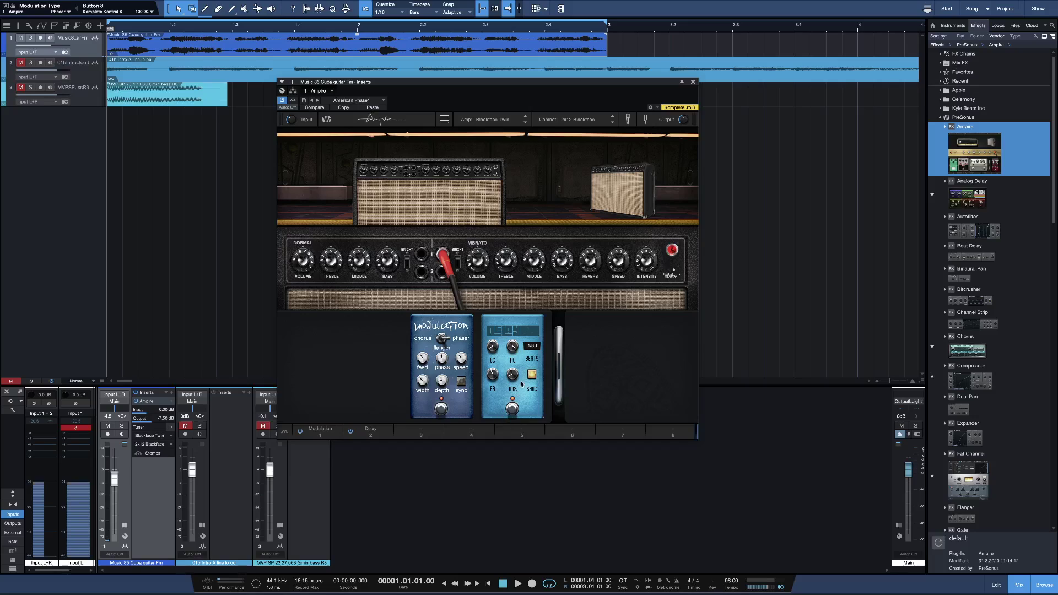
mouse_move(513, 376)
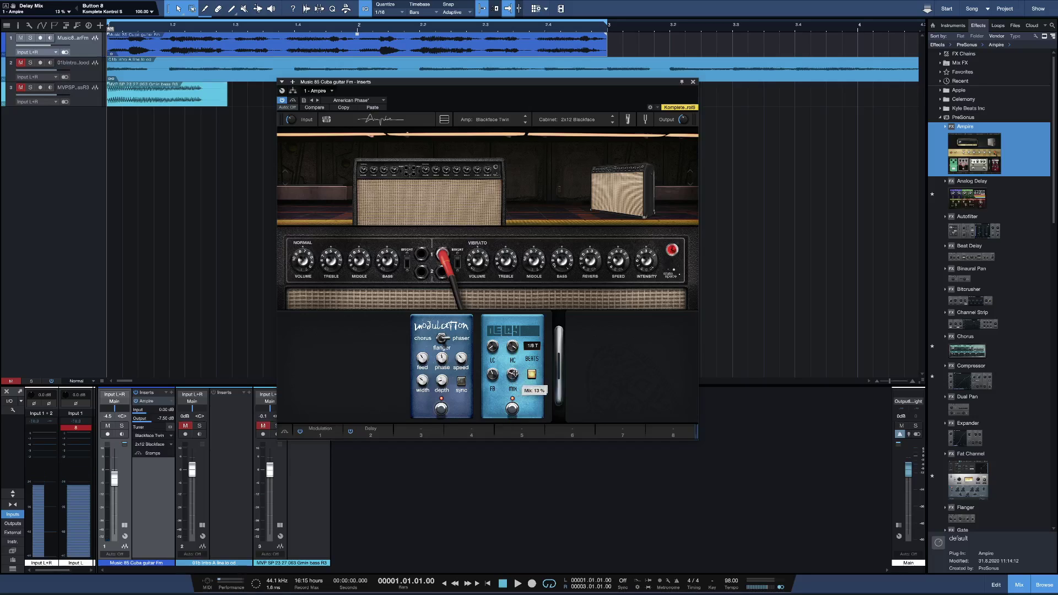
key("space")
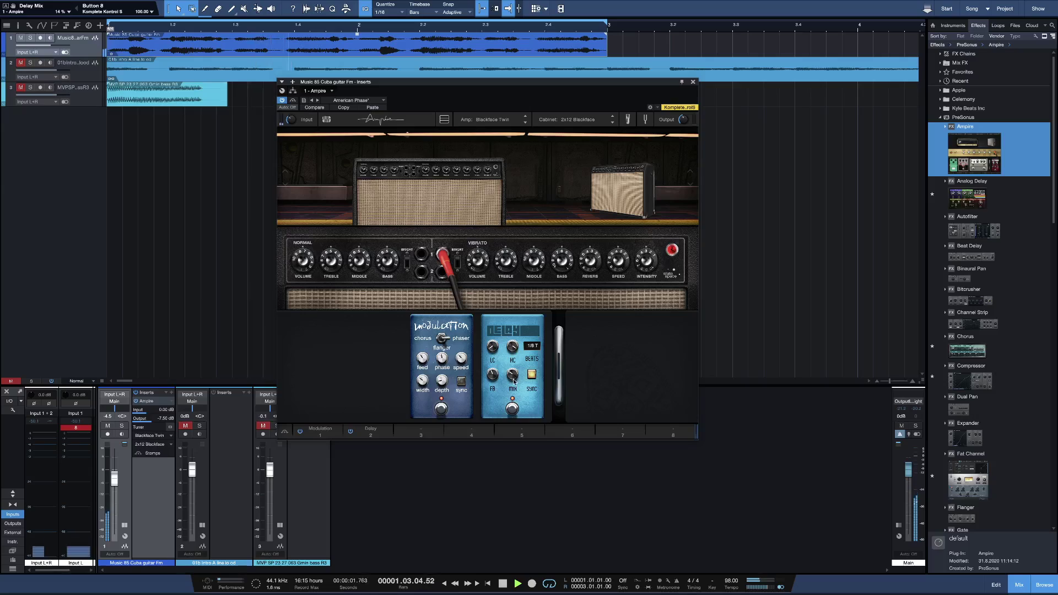
key("space")
Step: Add a Reverb pedal in slot 3 and raise Ampire's output level to about -3.4 dB during playback
left_click(423, 432)
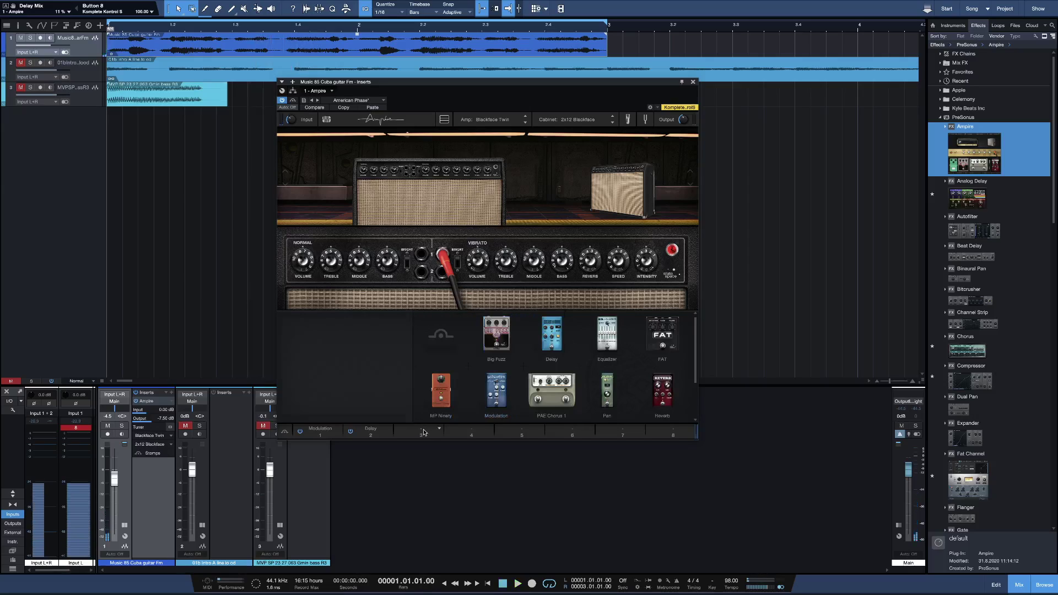
left_click(662, 400)
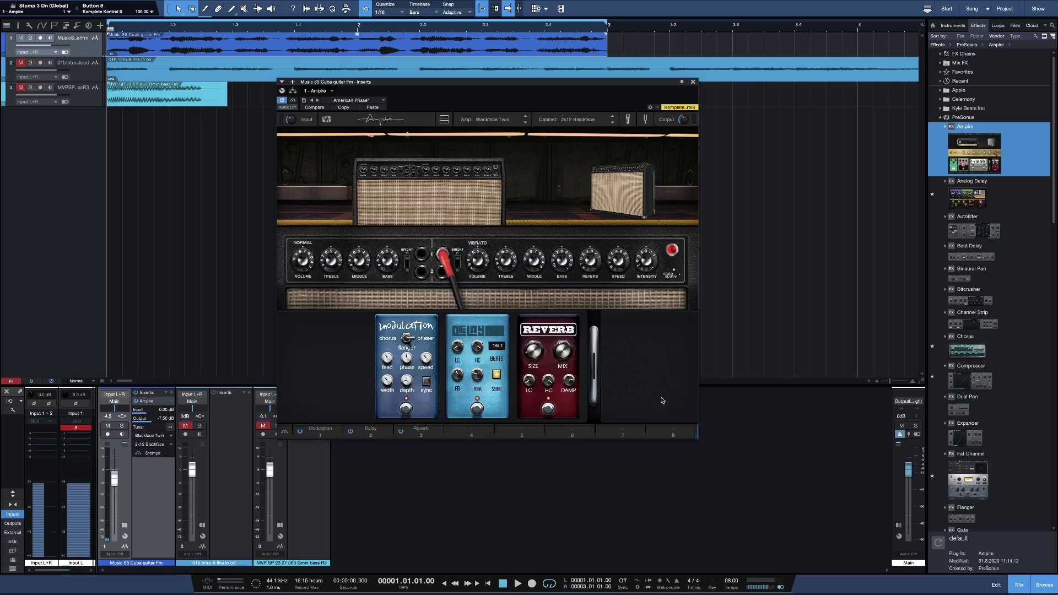
key("space")
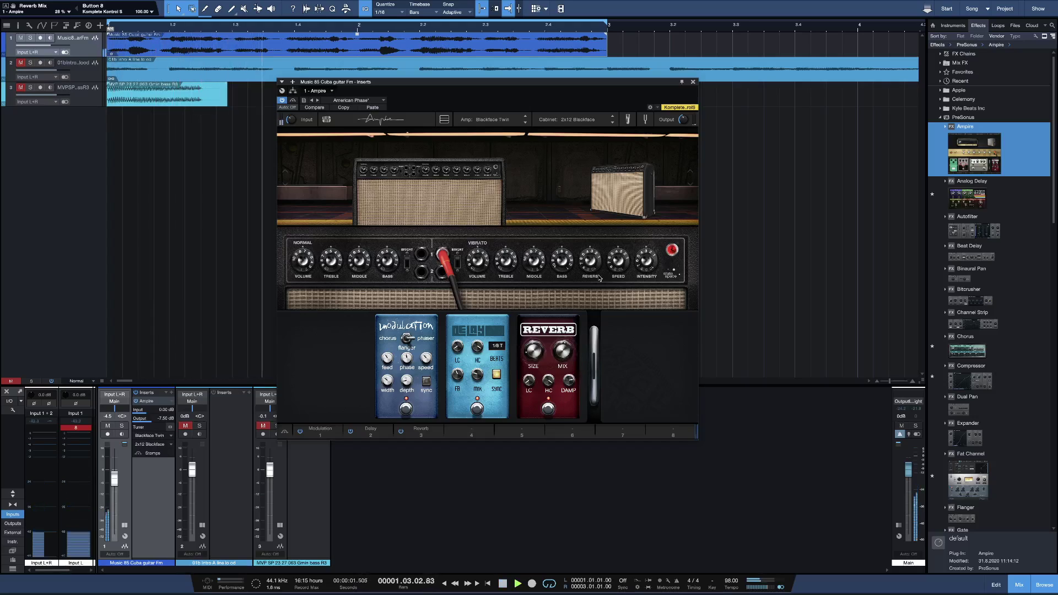
left_click_drag(684, 120, 683, 109)
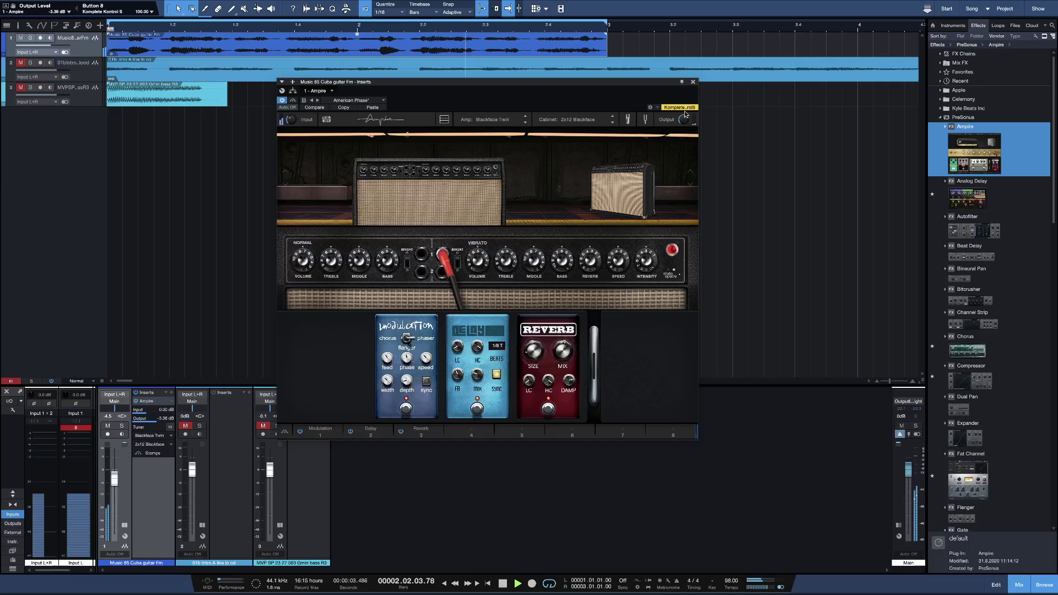
key("space")
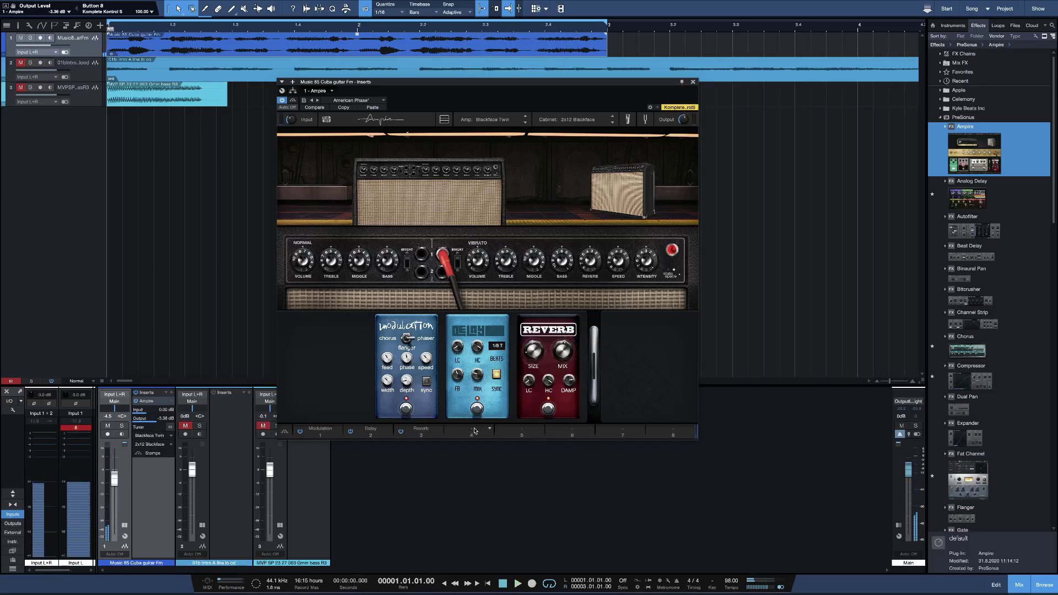
Step: Add a Wah Wah pedal in slot 4 and raise Ampire's input level to 6.84 dB during playback
left_click(475, 430)
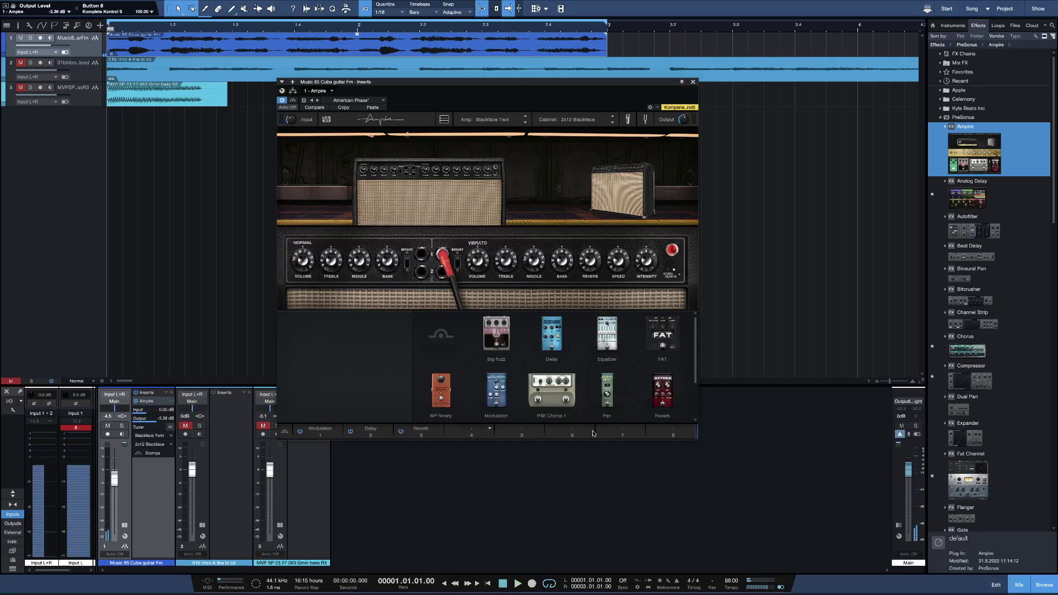
scroll(623, 385, "down", 1)
left_click(607, 386)
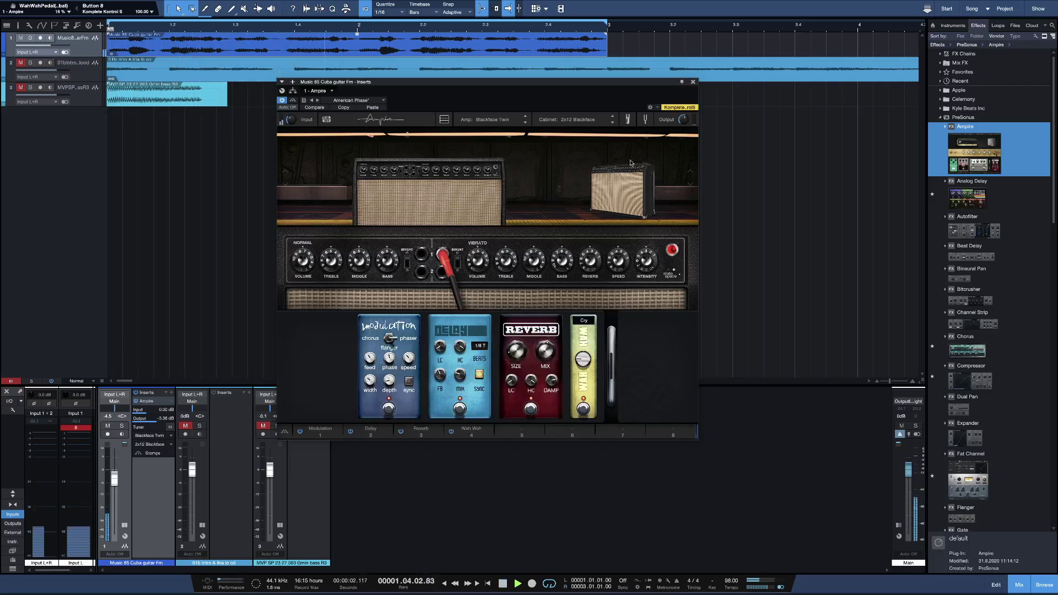
left_click_drag(291, 119, 295, 111)
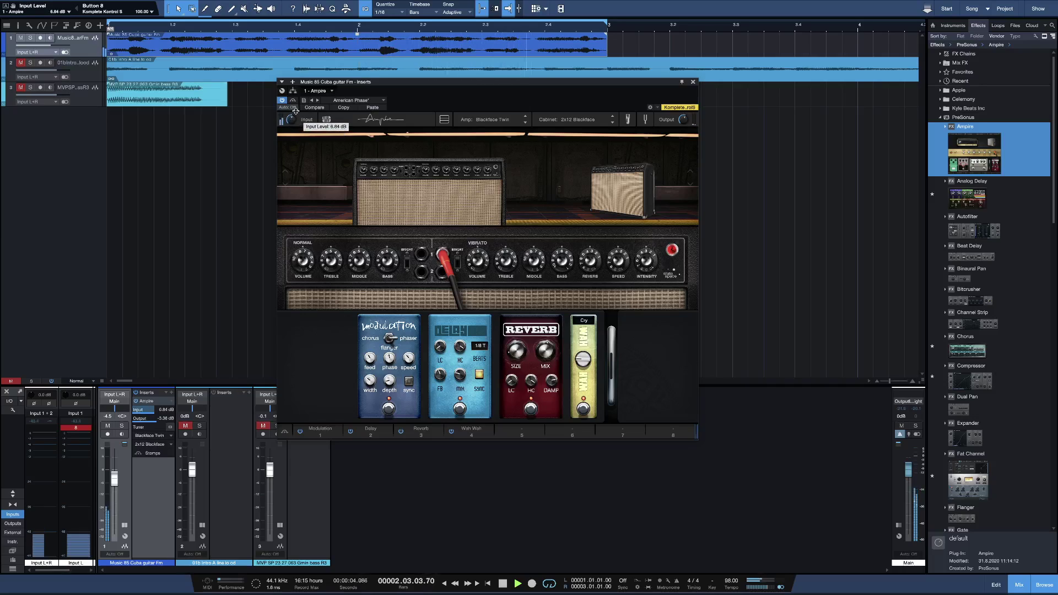
Step: Set the Wah Wah pedal's character to PWV and stop the loop after auditioning it
left_click(584, 320)
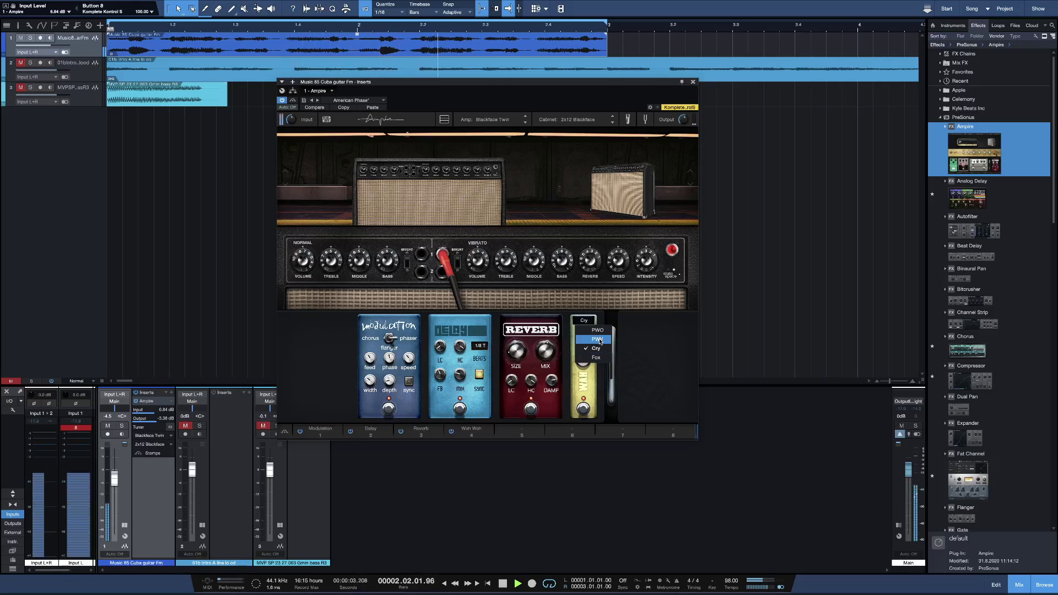
left_click(599, 340)
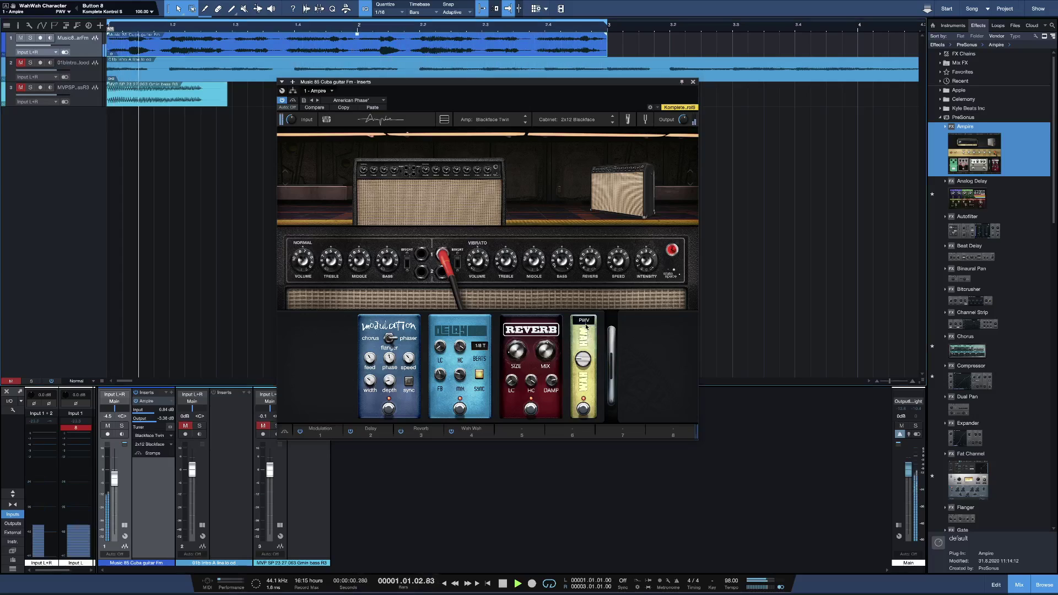
key("space")
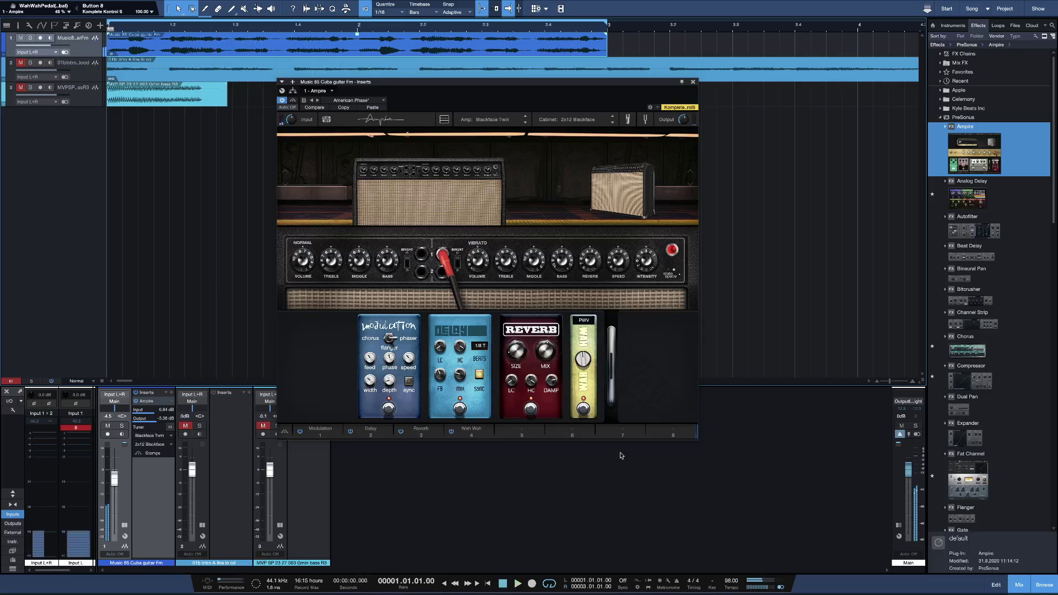
Step: Look through the stompboxes available for slot 8, and hide Ampire's pedalboard
left_click(665, 432)
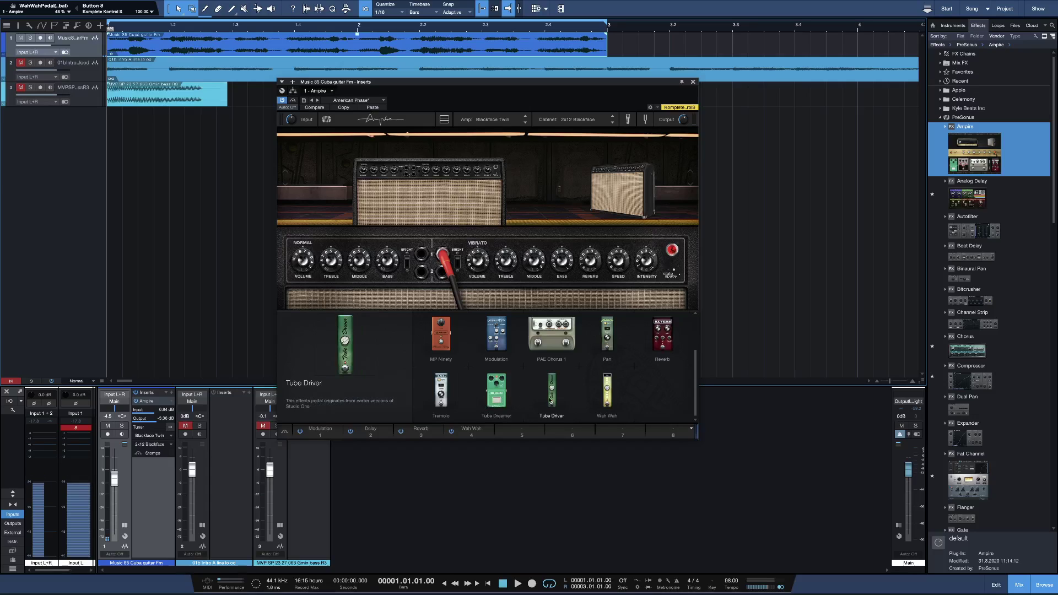
scroll(480, 396, "up", 1)
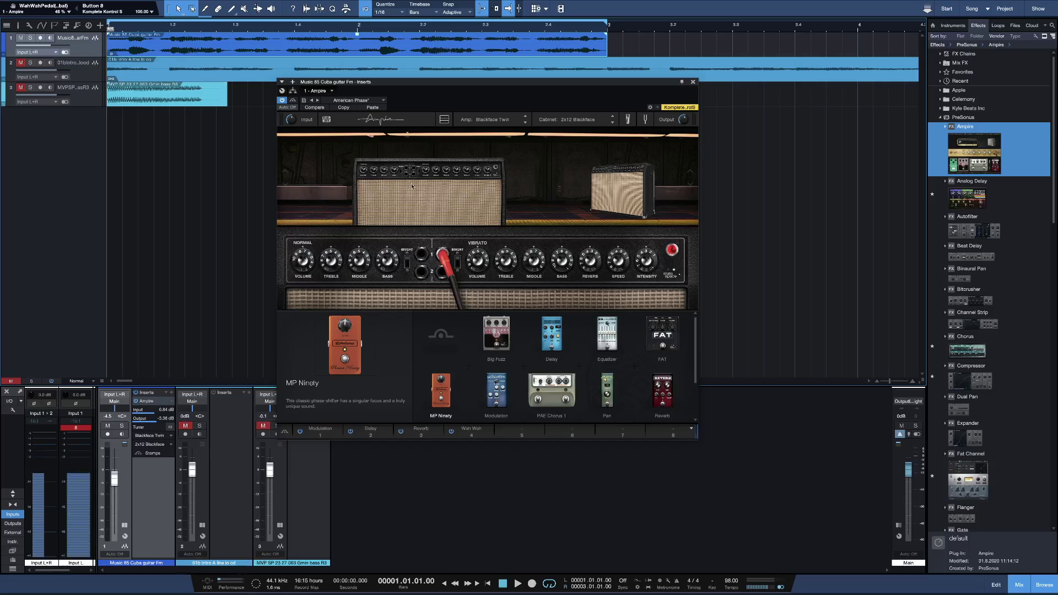
left_click(445, 120)
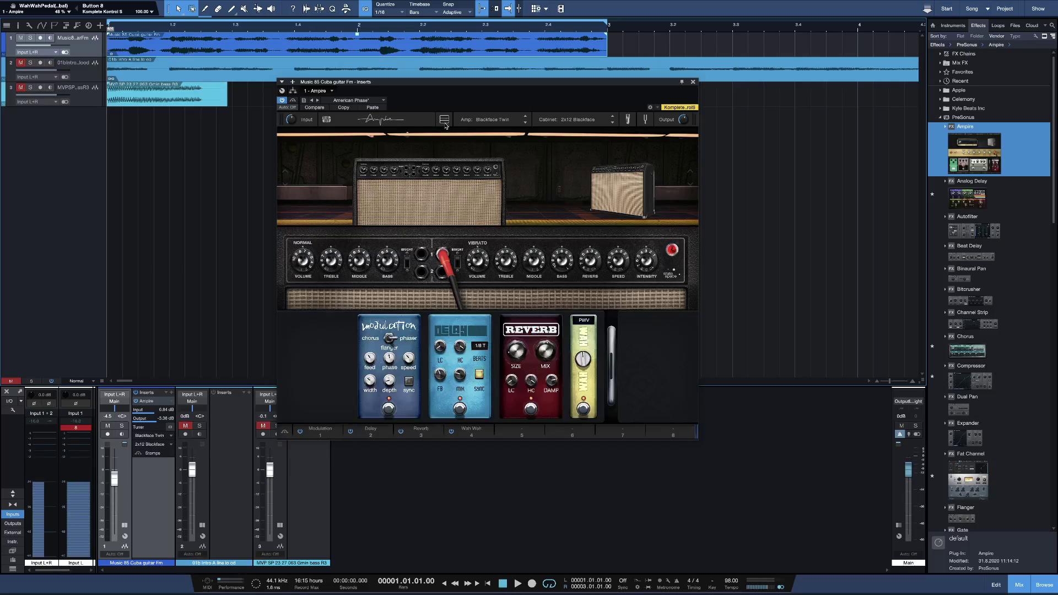
left_click(444, 120)
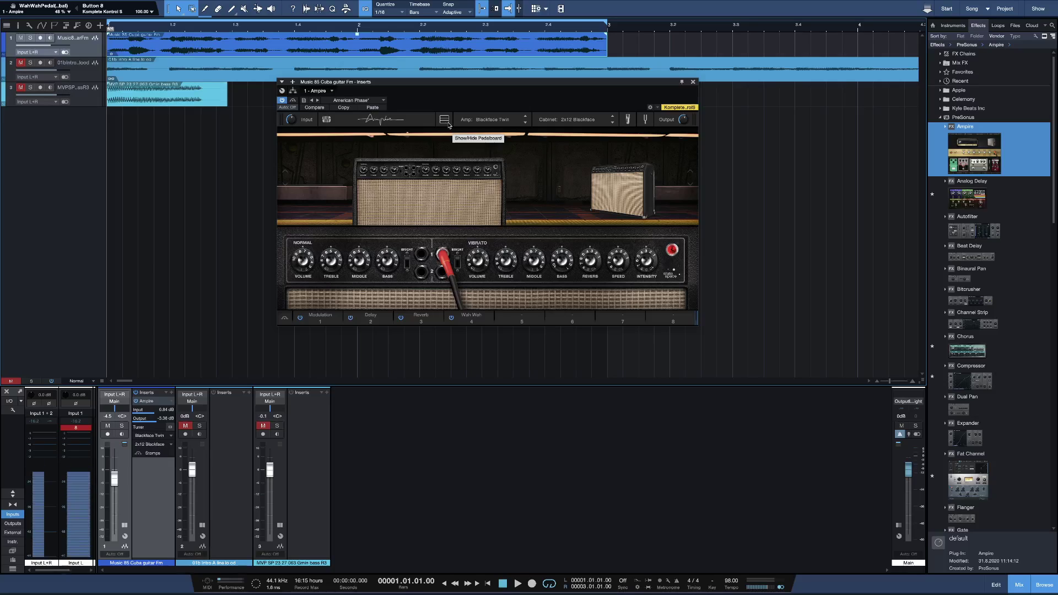
left_click(448, 125)
left_click(445, 125)
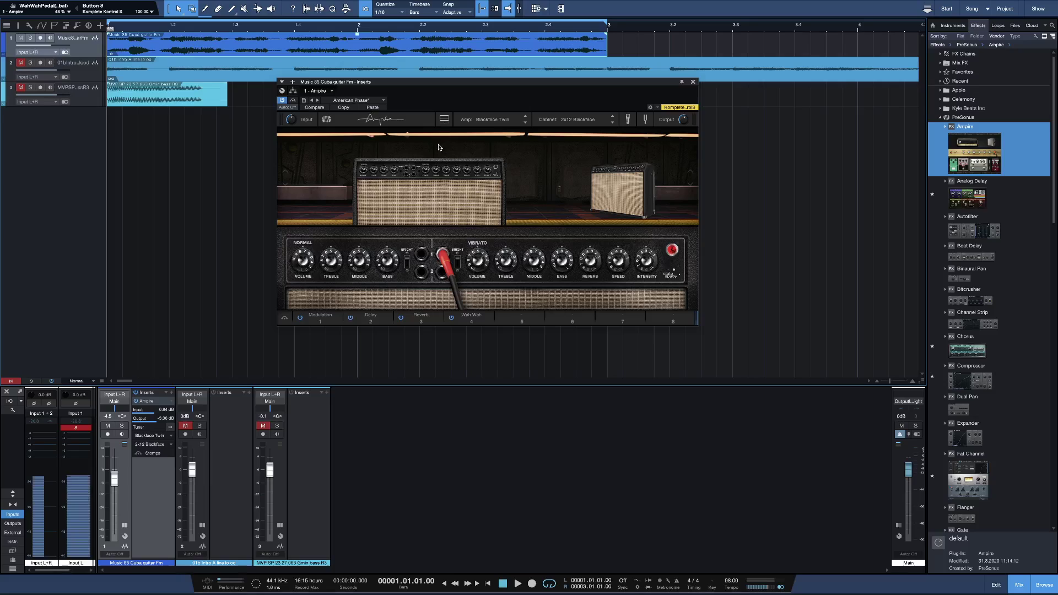
Step: Look through Ampire's available amp models and cabinet models without choosing a replacement
left_click(494, 121)
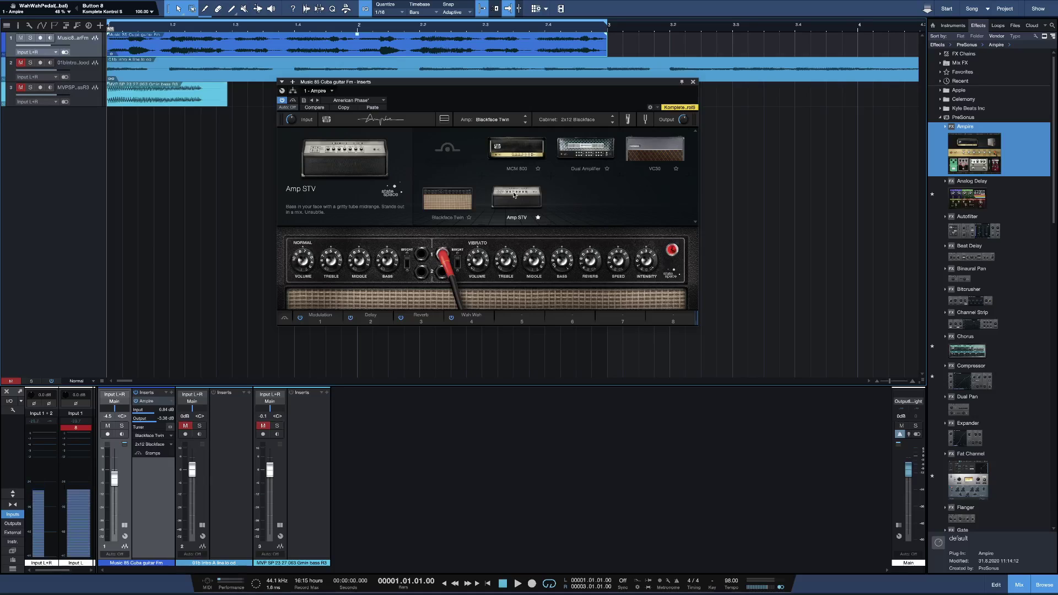
left_click(582, 119)
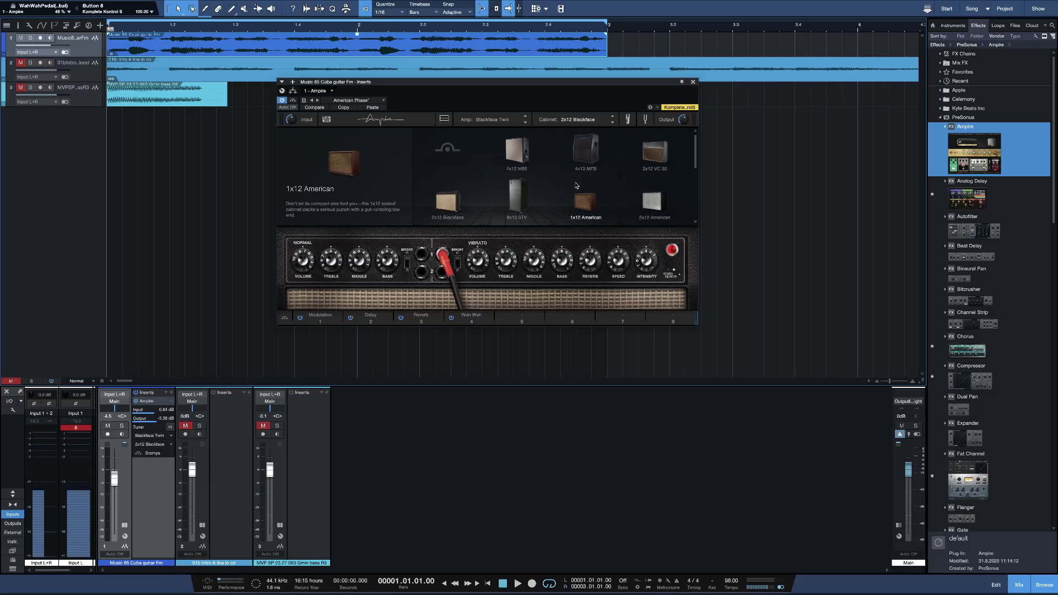
scroll(573, 188, "down", 1)
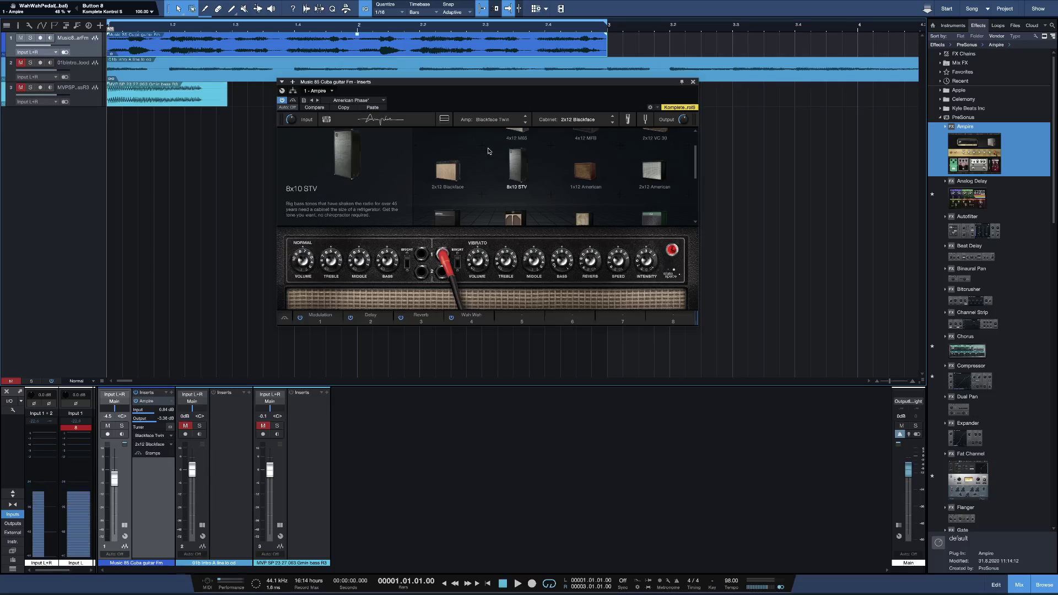
left_click(589, 103)
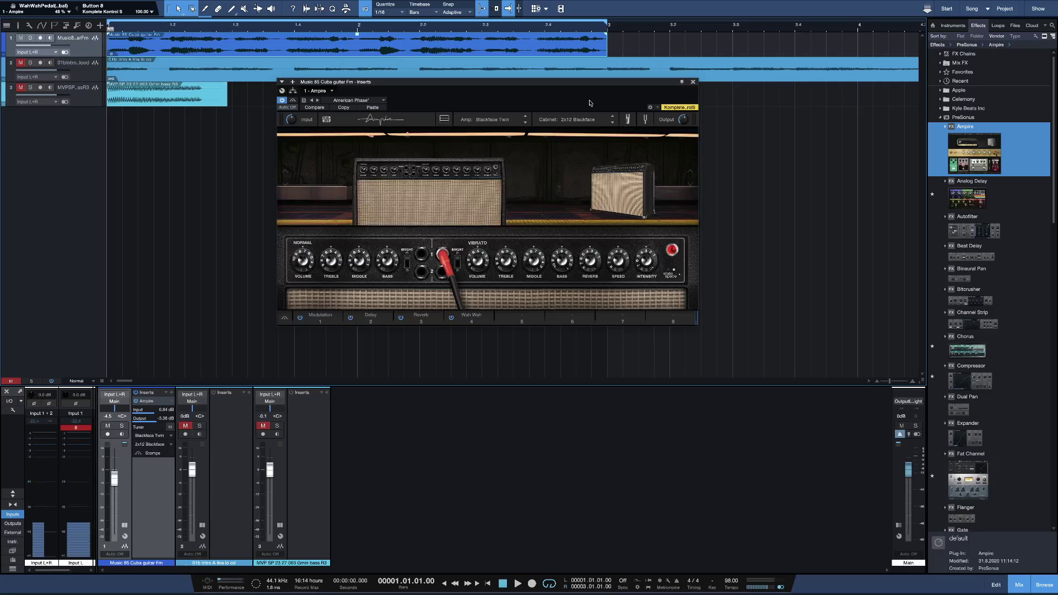
Step: View Ampire's microphone controls and its built-in tuner
left_click(629, 122)
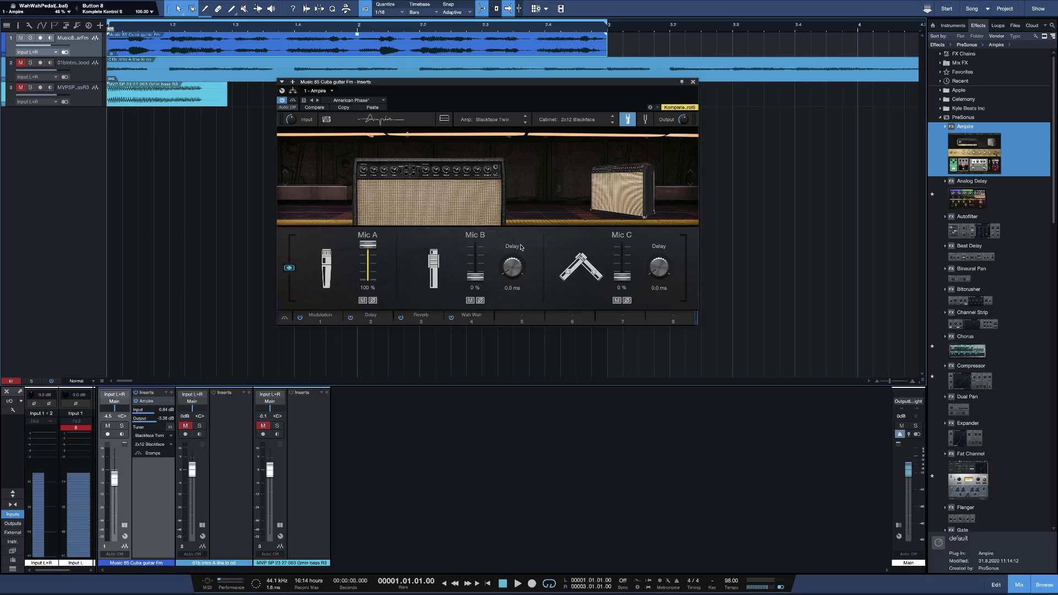
left_click(644, 122)
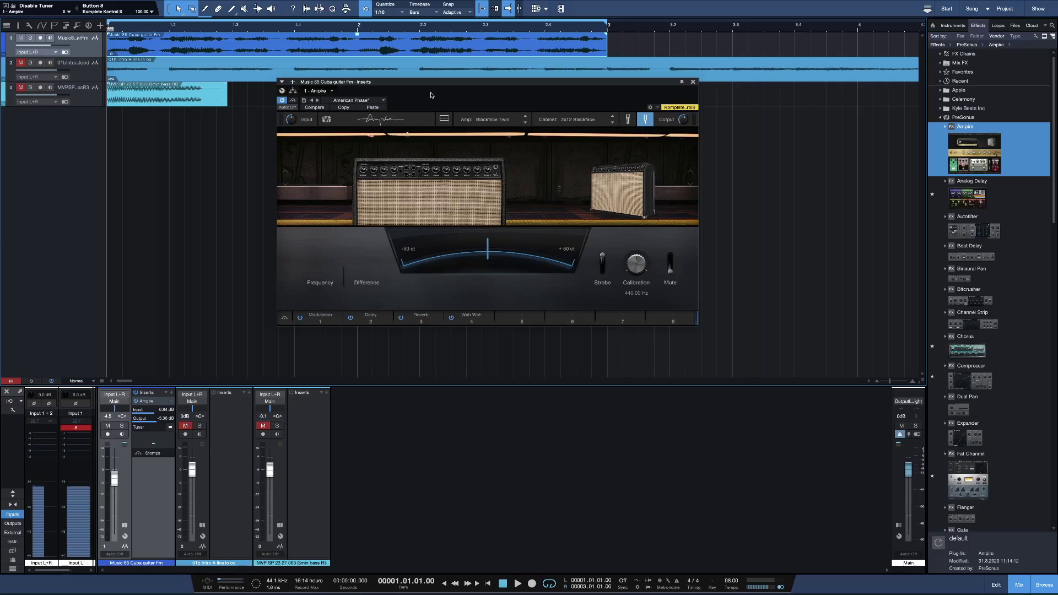
Step: Cycle Ampire's background artwork to the scene with blue and red light streaks
left_click(326, 121)
left_click(325, 121)
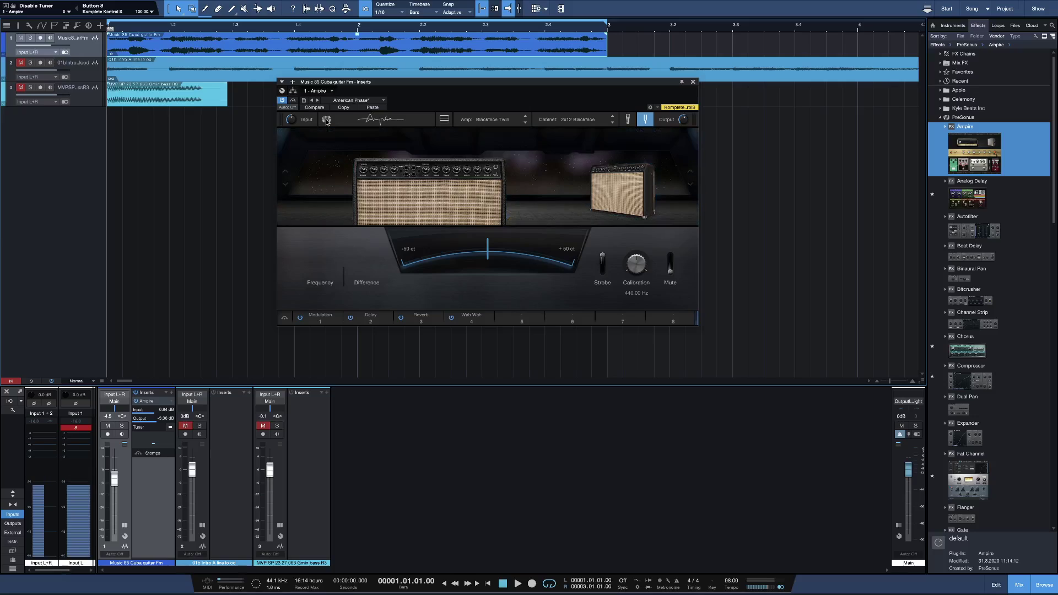
left_click(325, 121)
left_click(326, 121)
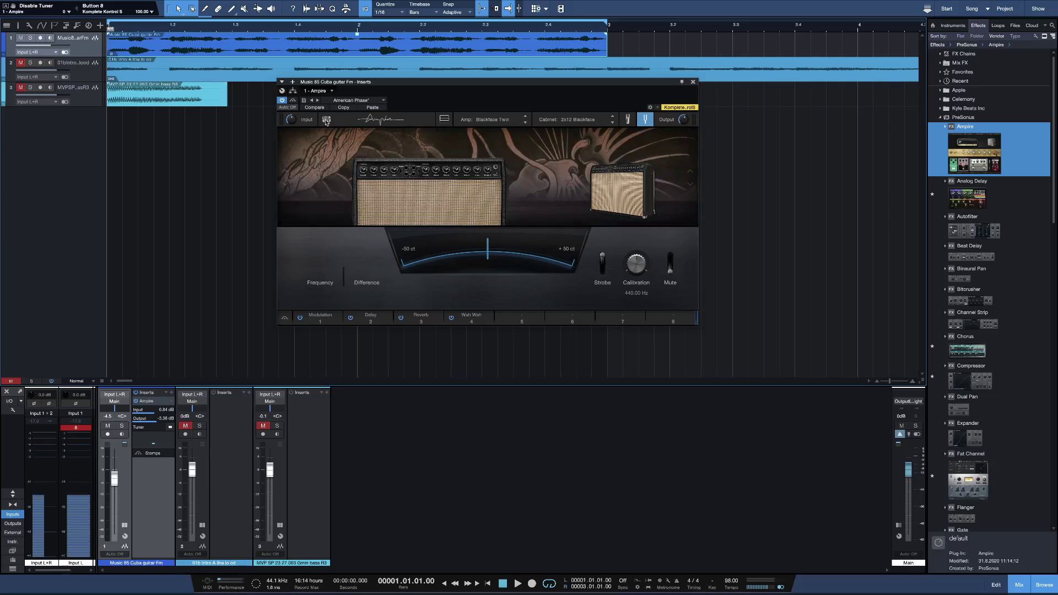
left_click(326, 122)
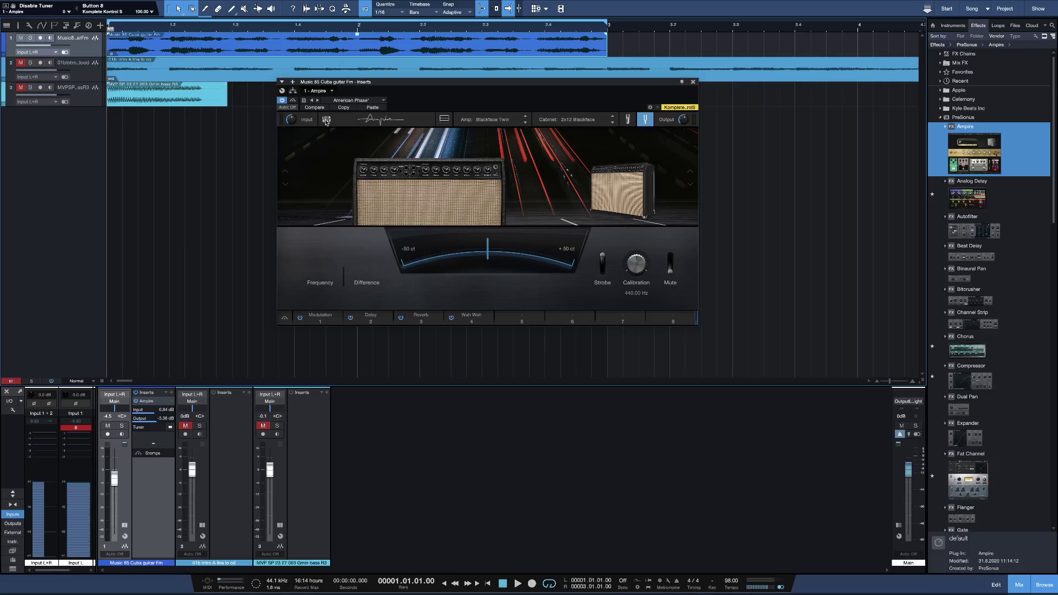
Step: Load the Charlie Sheen preset from the Clean category and audition the loop, comparing it with Ampire bypassed
left_click(351, 100)
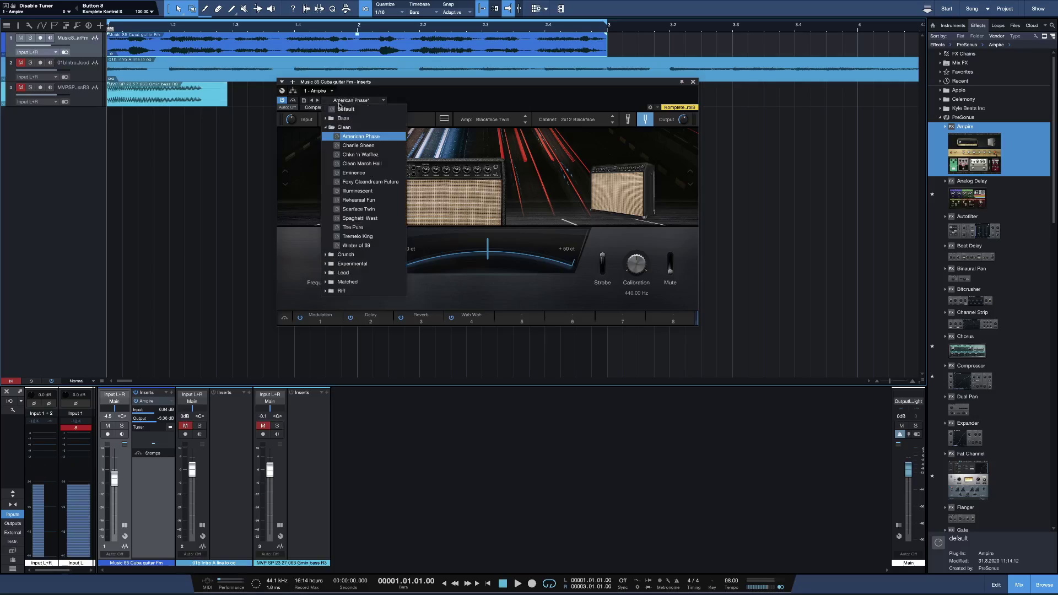
left_click(350, 146)
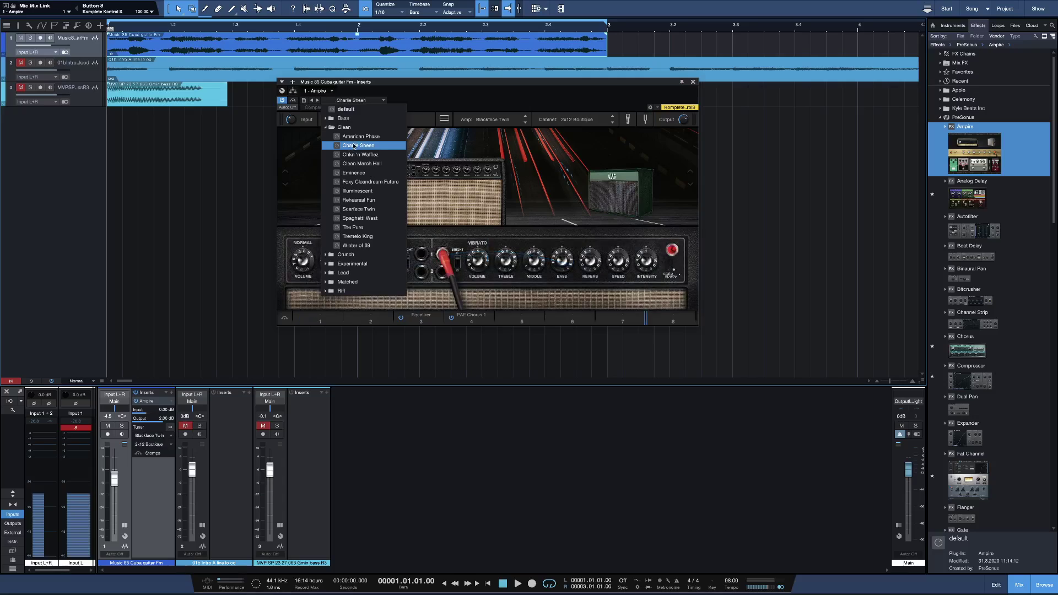
key("space")
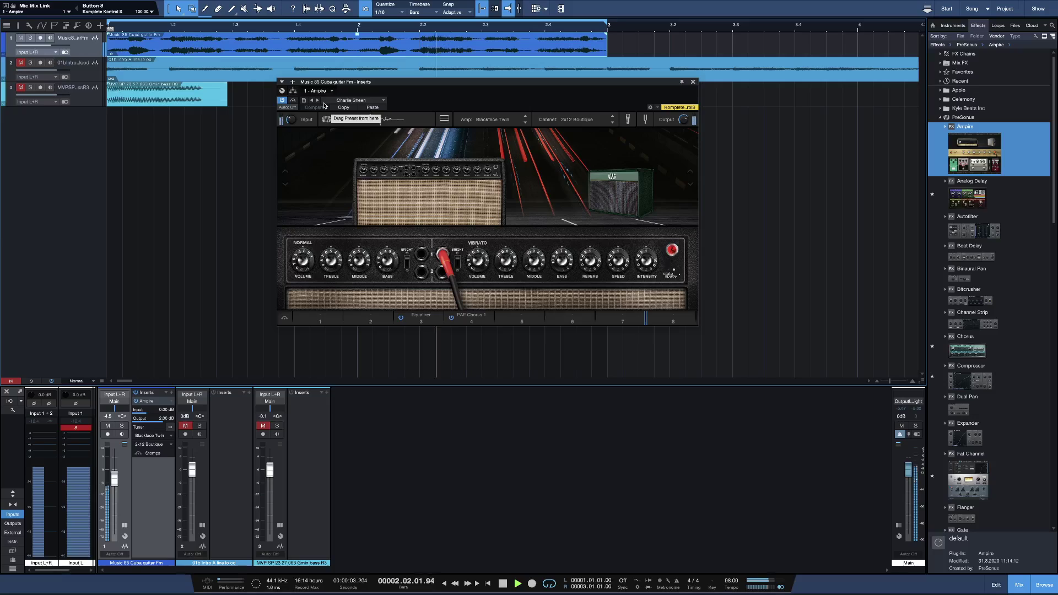
left_click(283, 101)
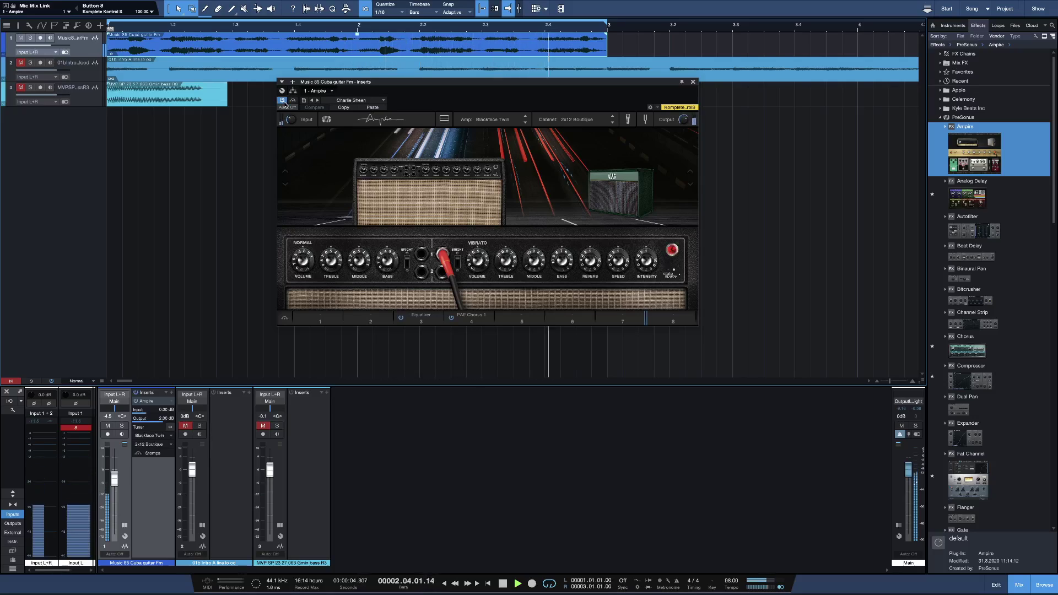
left_click(283, 100)
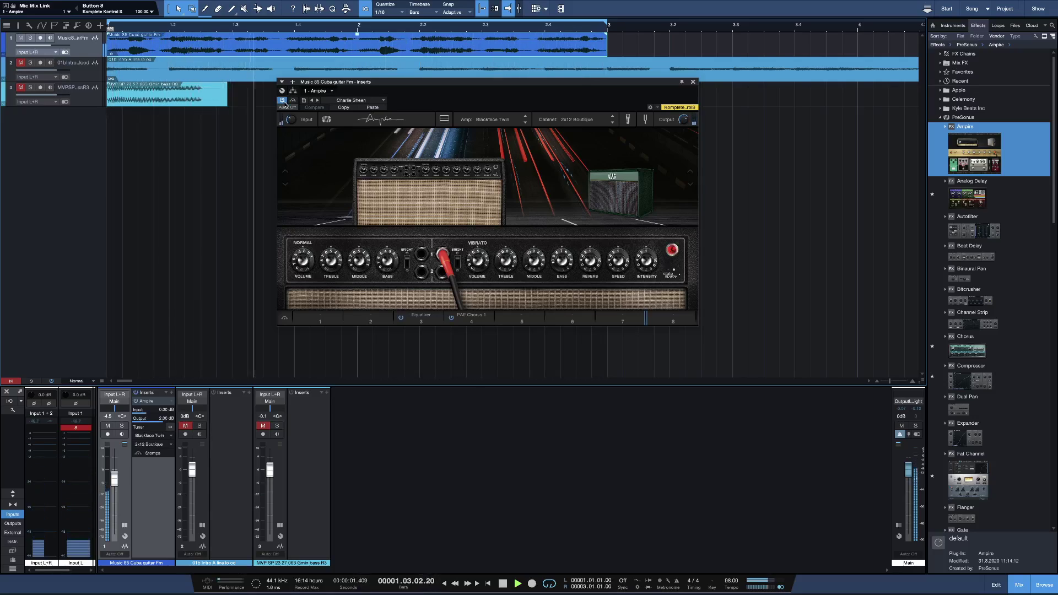
key("space")
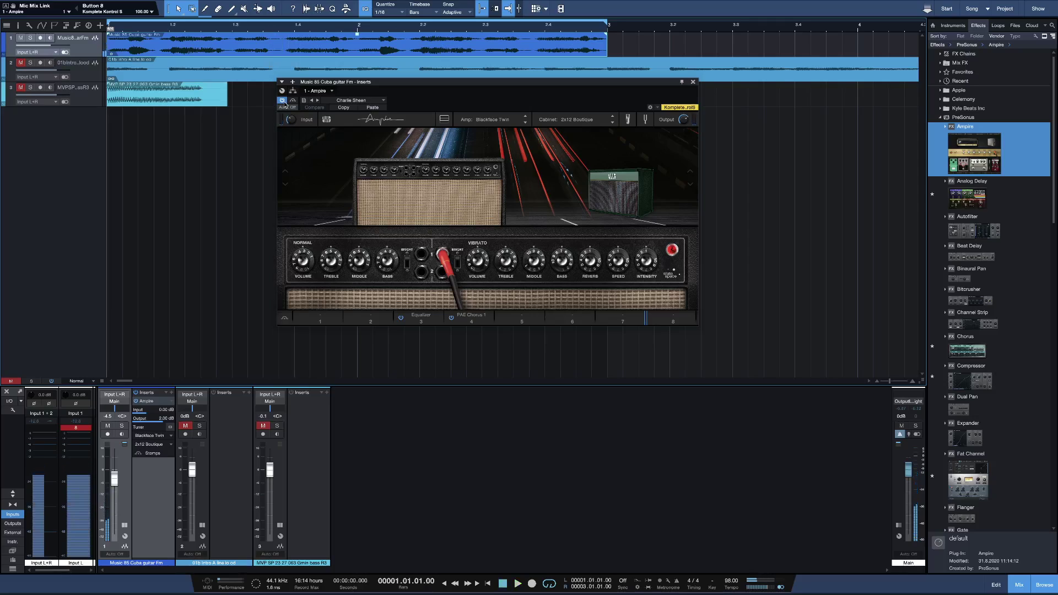
Step: Load the Chkn 'n Waffles preset and audition the loop with Ampire's pedalboard shown
left_click(317, 99)
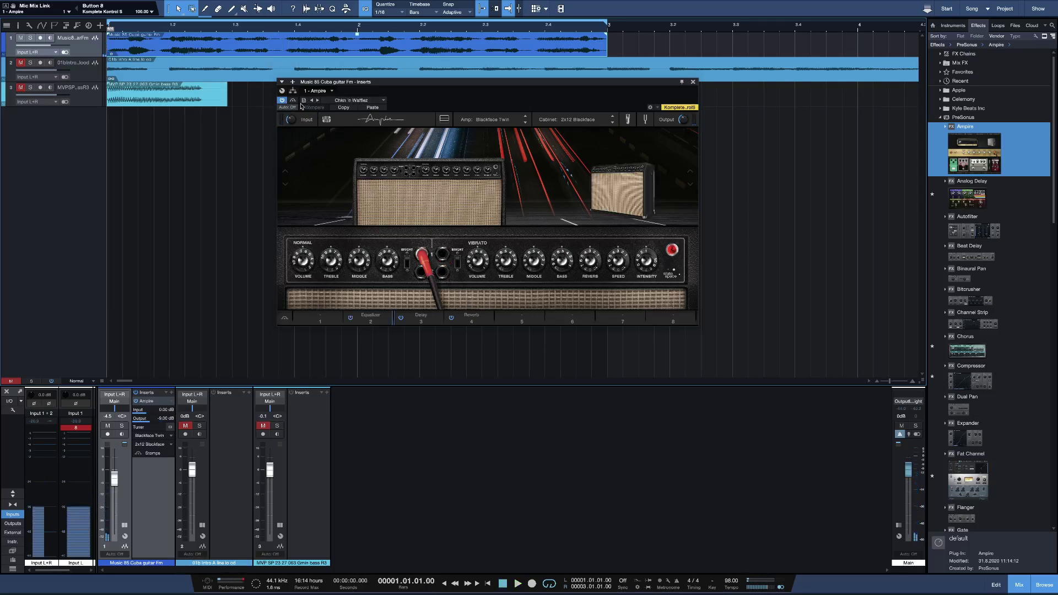
key("space")
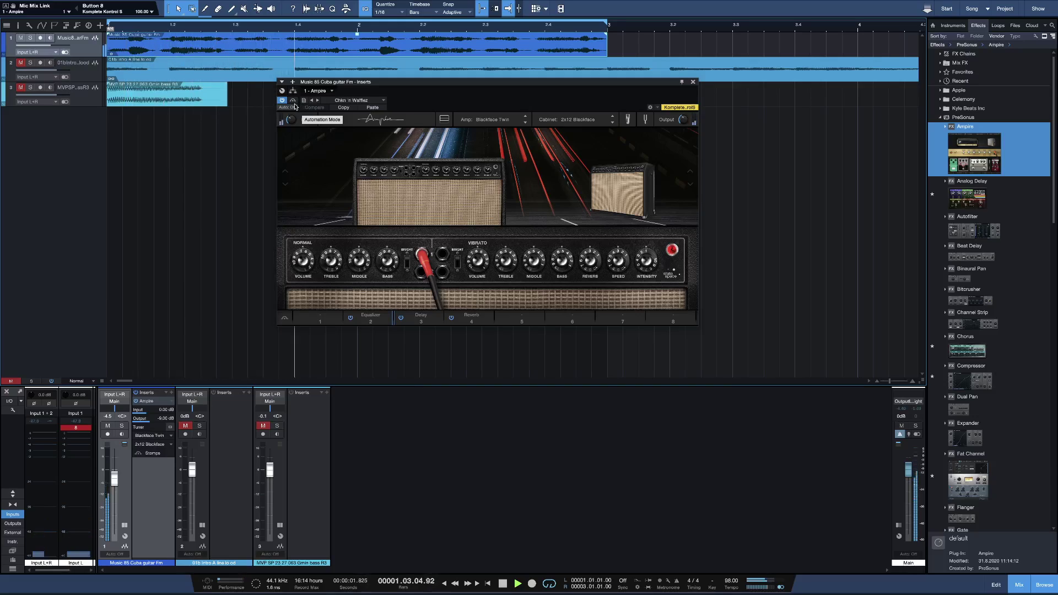
left_click(444, 119)
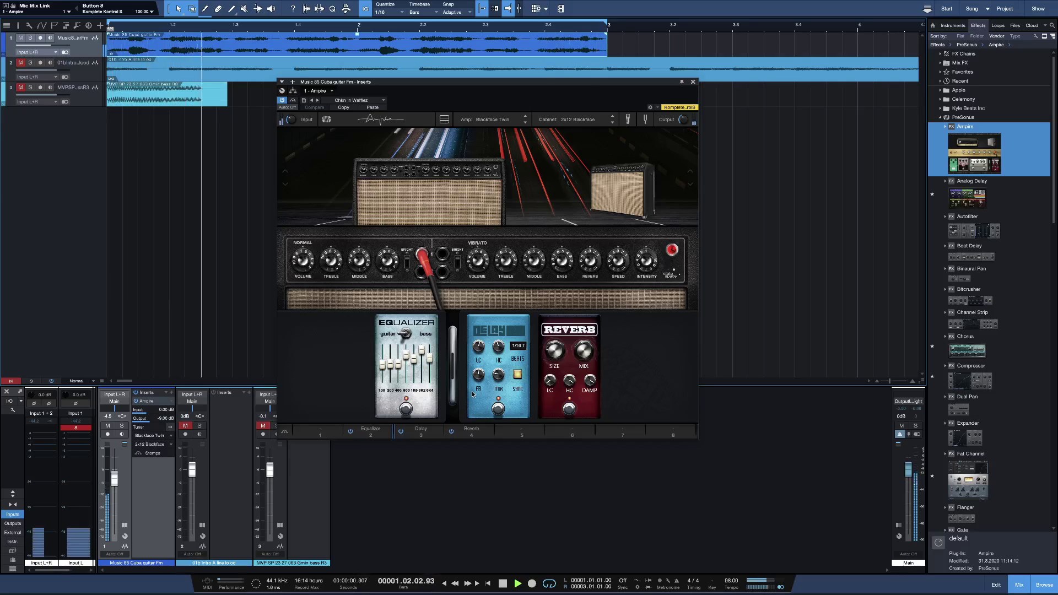
key("space")
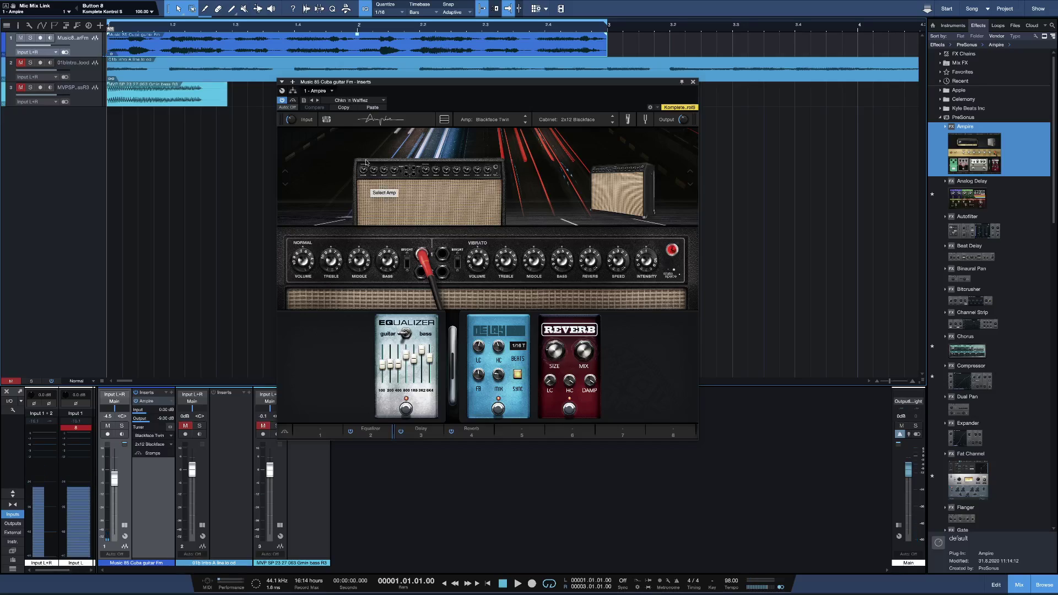
Step: Close Ampire, mute the Cuba guitar track, and unmute and select the second track
left_click(692, 81)
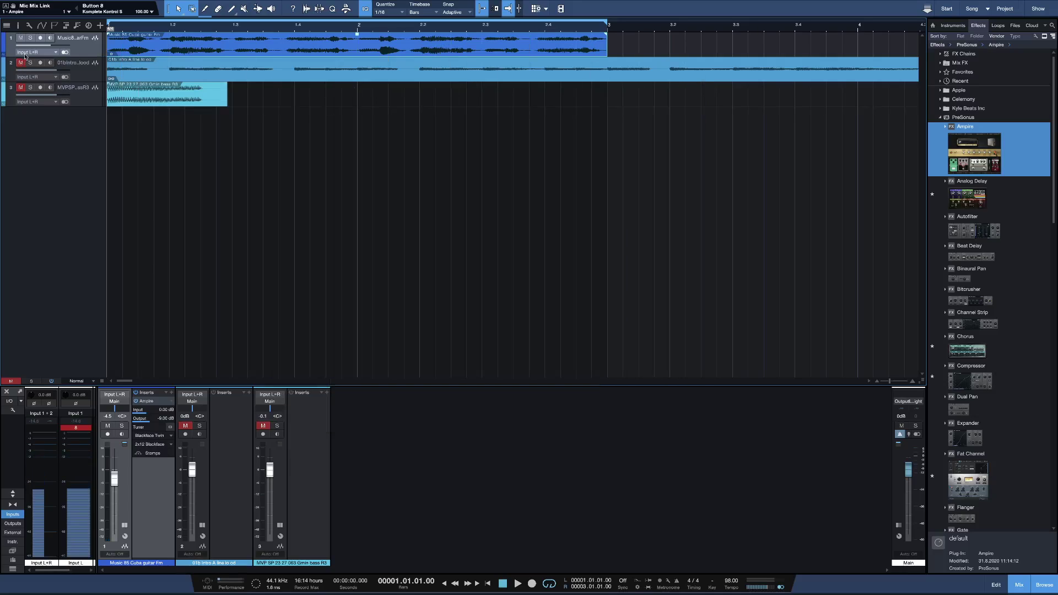
left_click(21, 38)
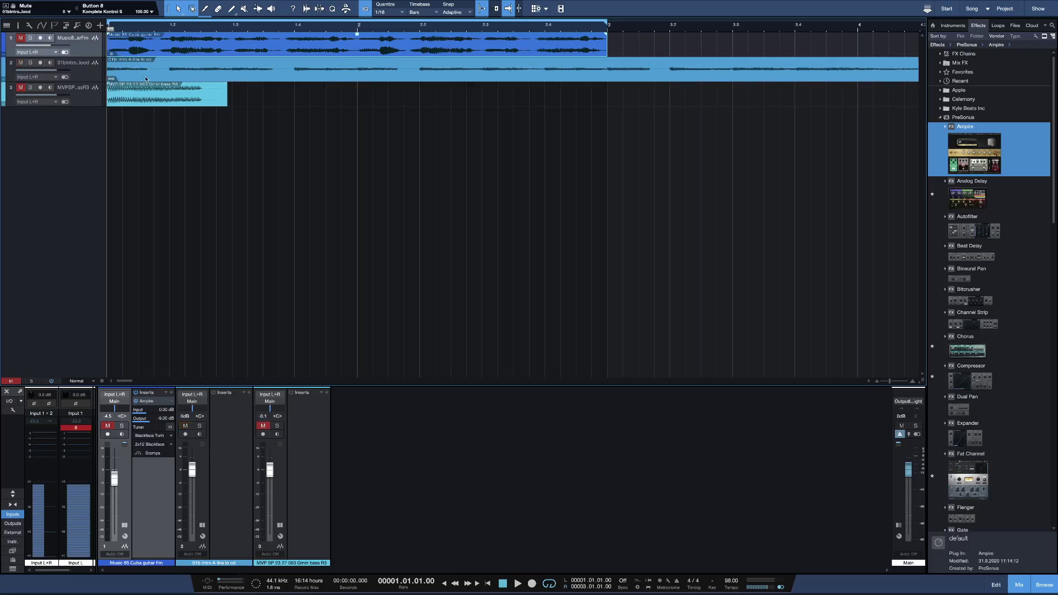
left_click(94, 77)
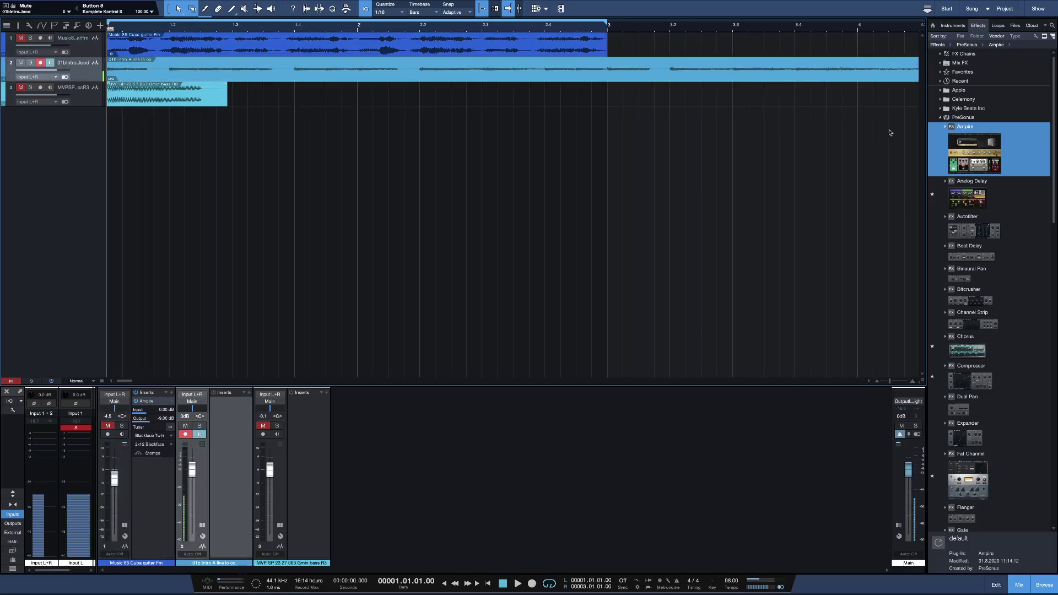
Step: Add Ampire to the second track and turn off that track's record arming and monitoring
left_click_drag(987, 130, 75, 75)
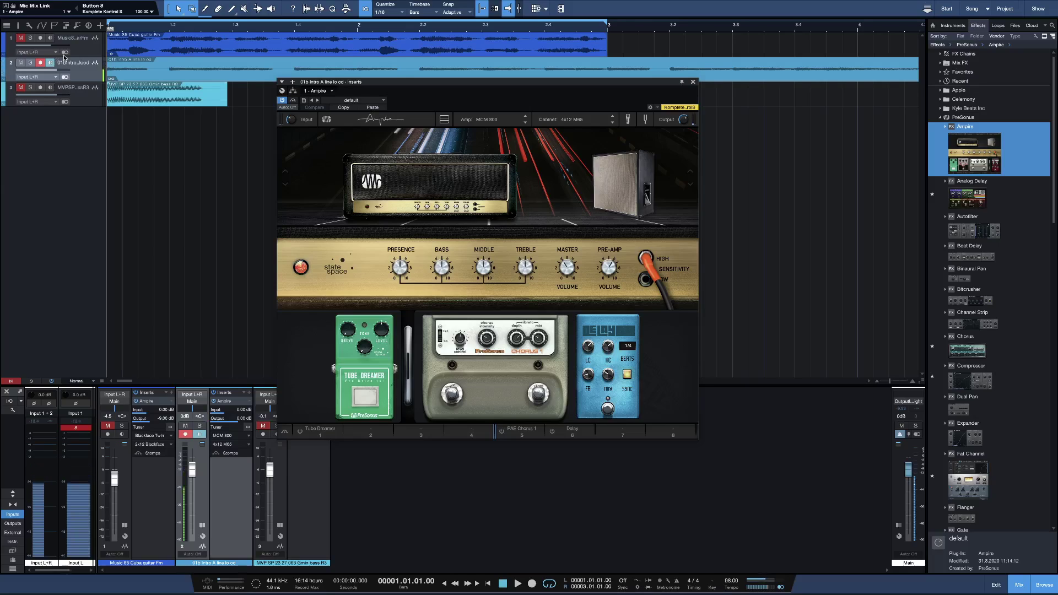
left_click(39, 64)
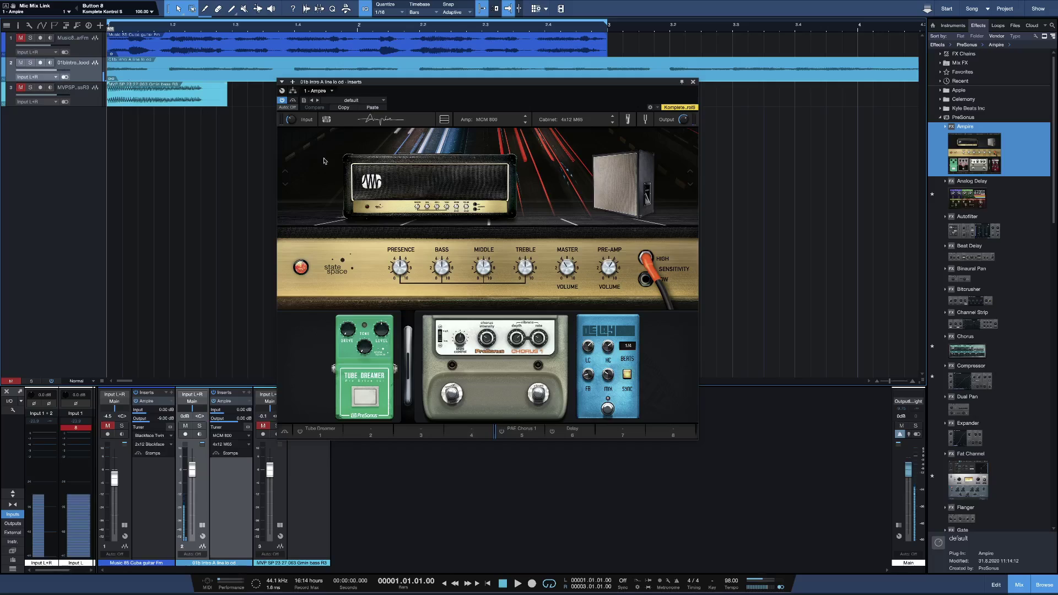
Step: Load the American OD preset from the Crunch category in the second track's Ampire
left_click(369, 103)
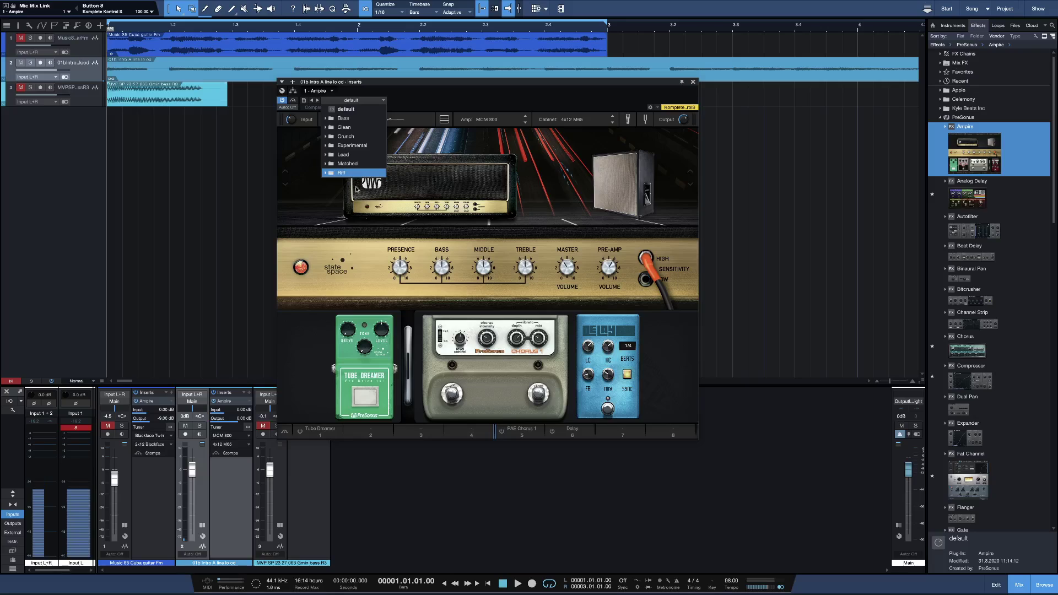
left_click(345, 136)
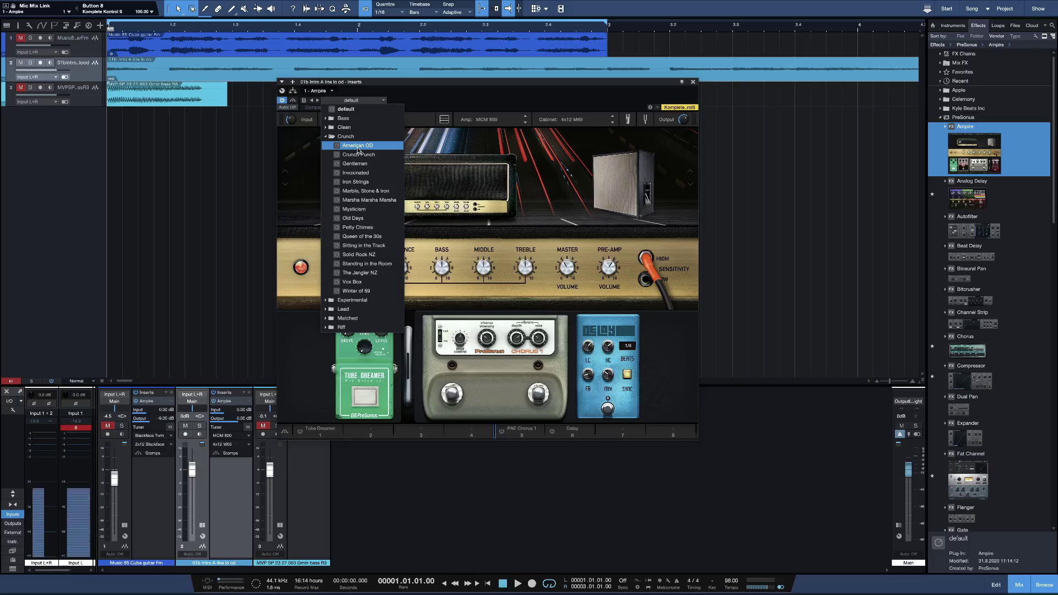
left_click(358, 147)
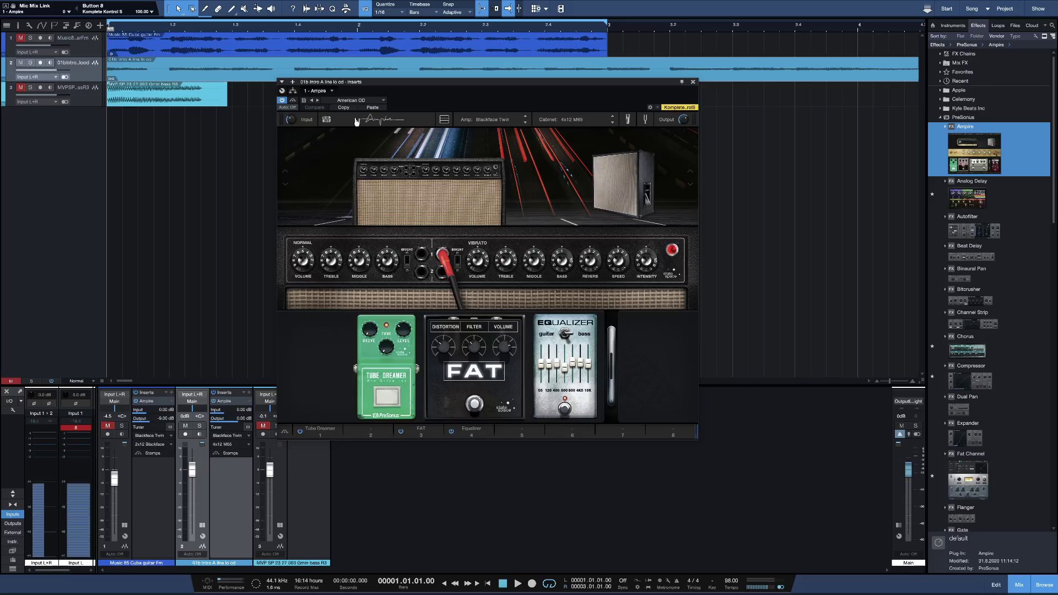
Step: Audition the second track with the American OD preset, comparing Ampire bypassed and enabled
key("space")
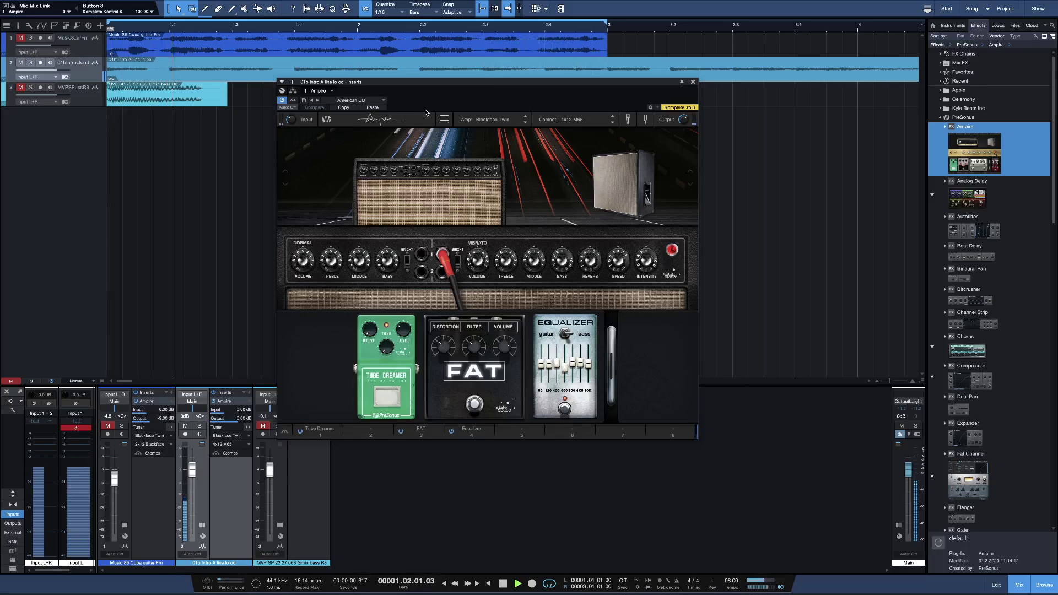
key("space")
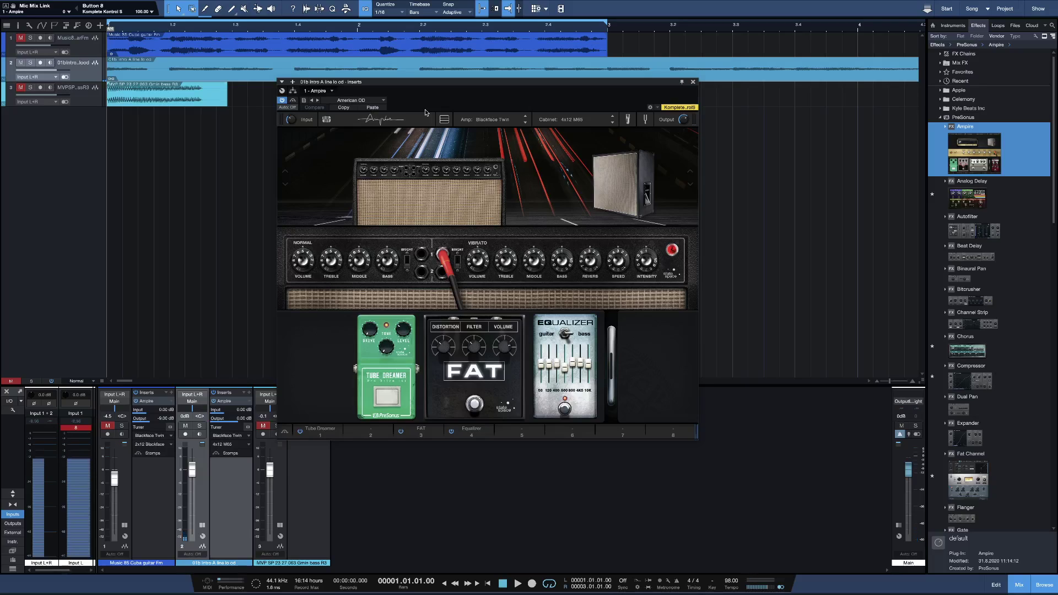
left_click(282, 101)
key("space")
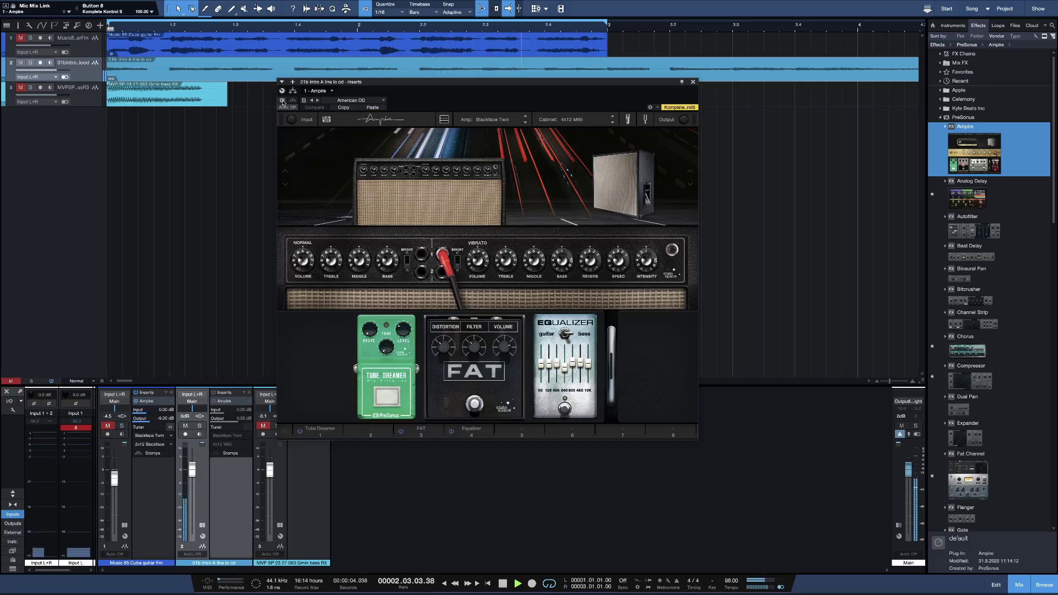
key("space")
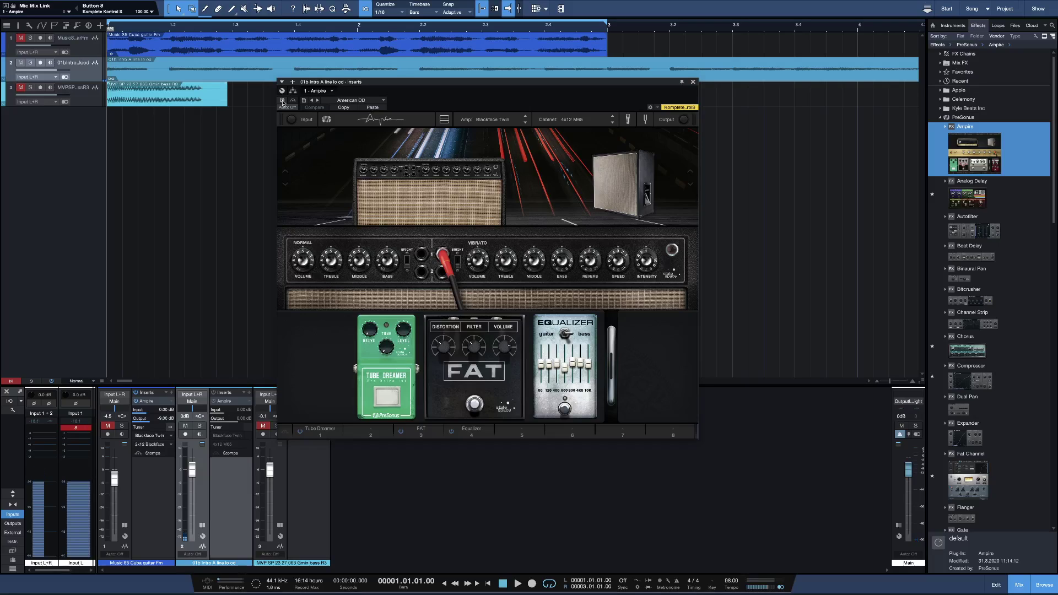
left_click(282, 100)
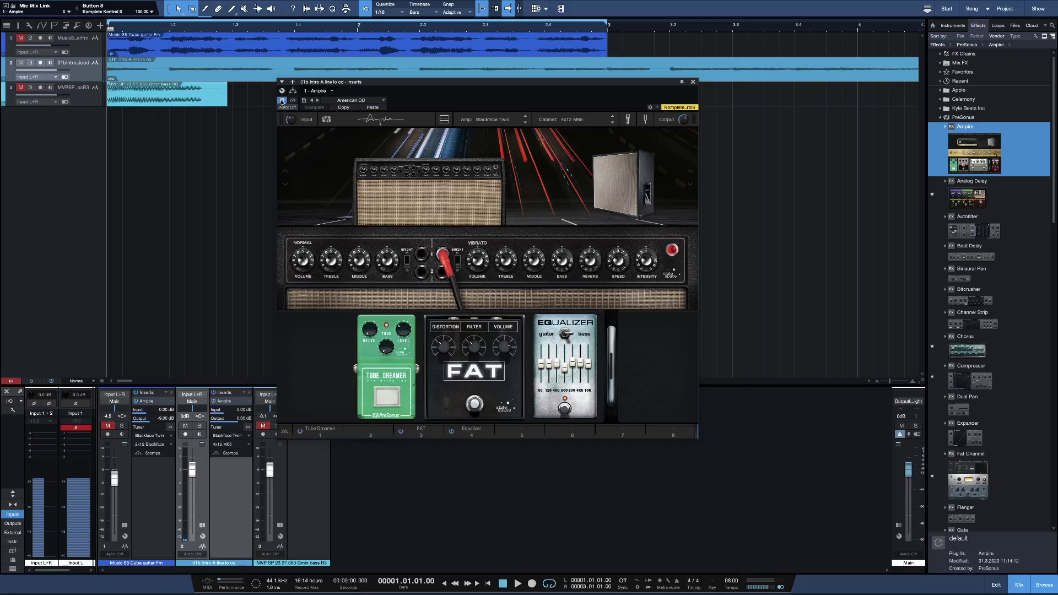
key("space")
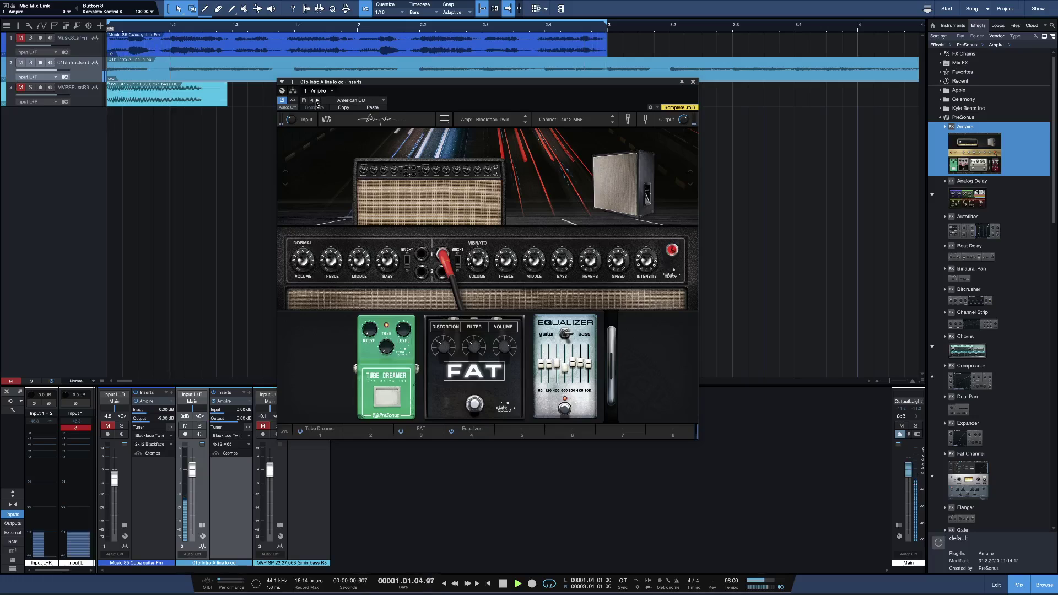
key("space")
Step: Step Ampire through the next three Crunch presets, starting with Crunch Punch and Gentlemen, and audition them on the second track
left_click(317, 103)
key("space")
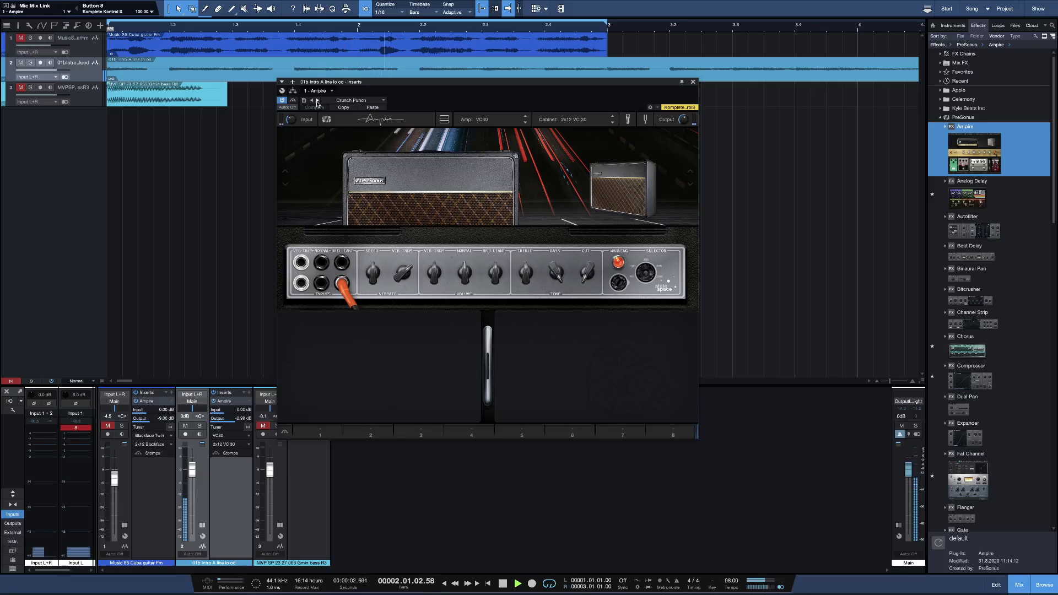
left_click(316, 103)
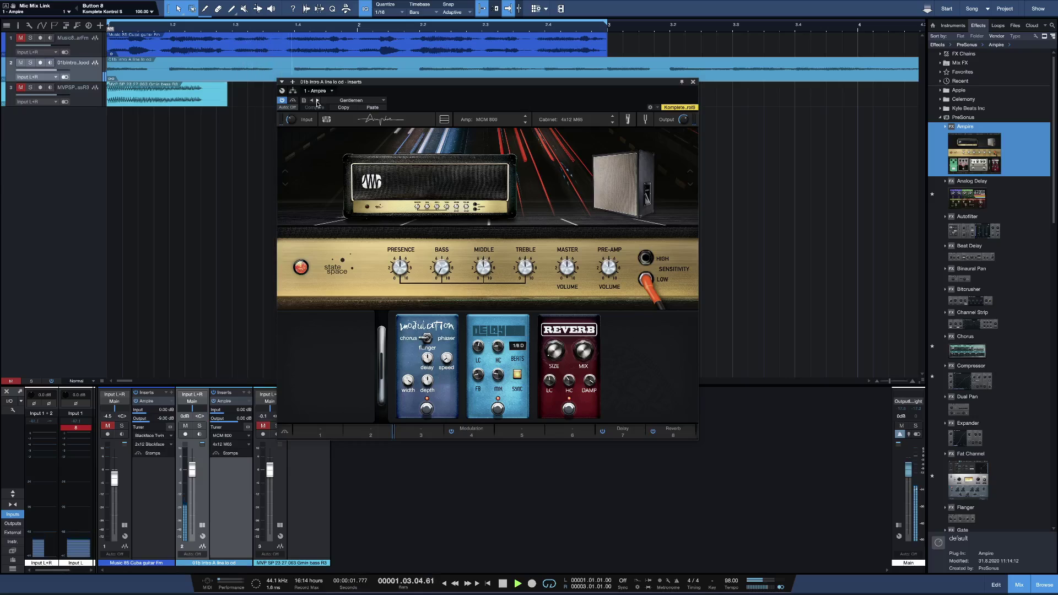
left_click(317, 104)
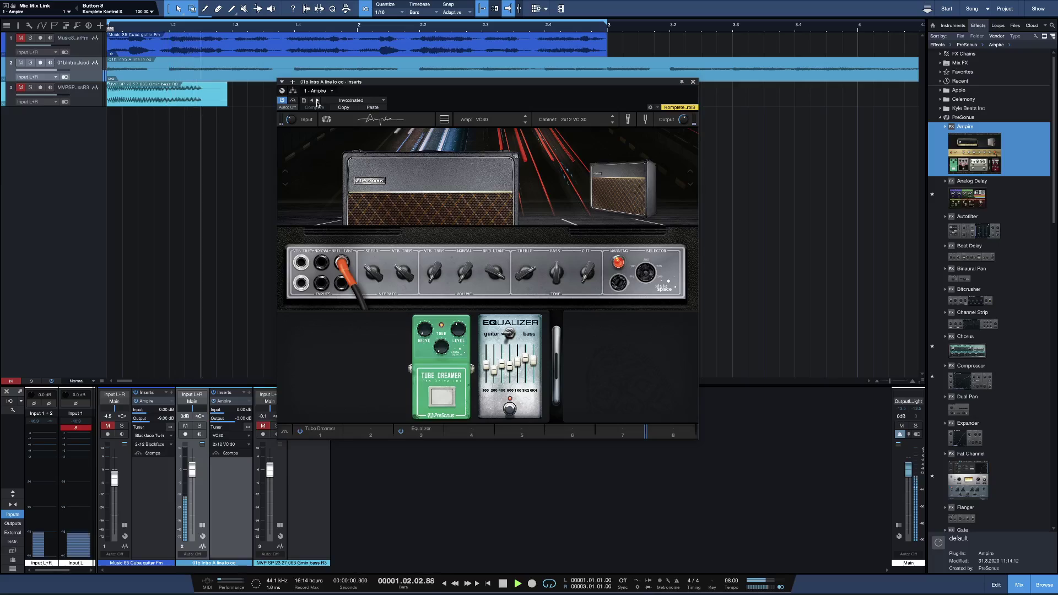
key("space")
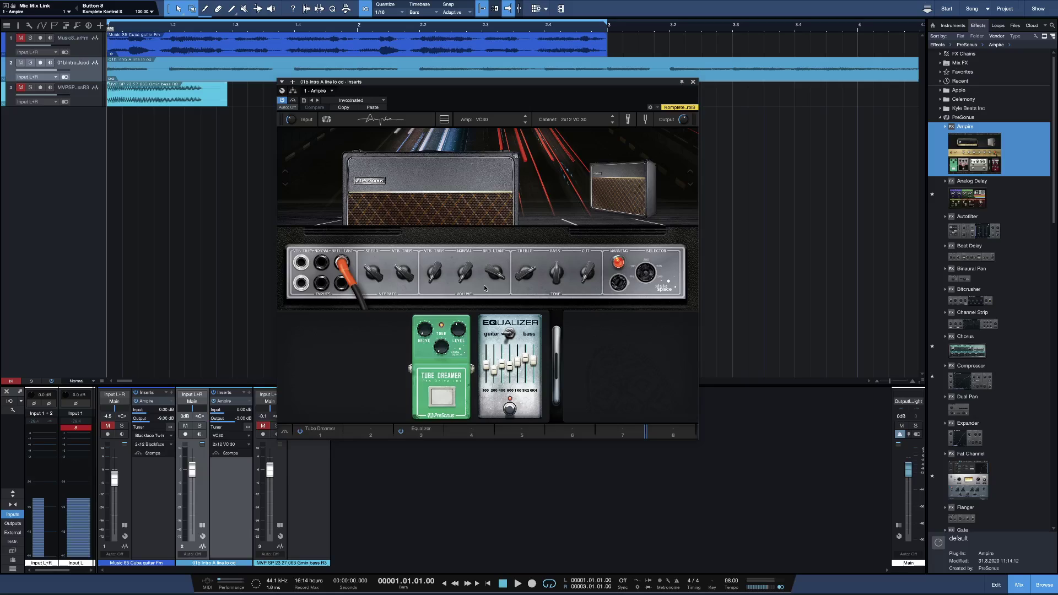
mouse_move(484, 283)
Step: Load the Marble, Stone & Iron preset and audition it with Ampire briefly bypassed for comparison
left_click(317, 101)
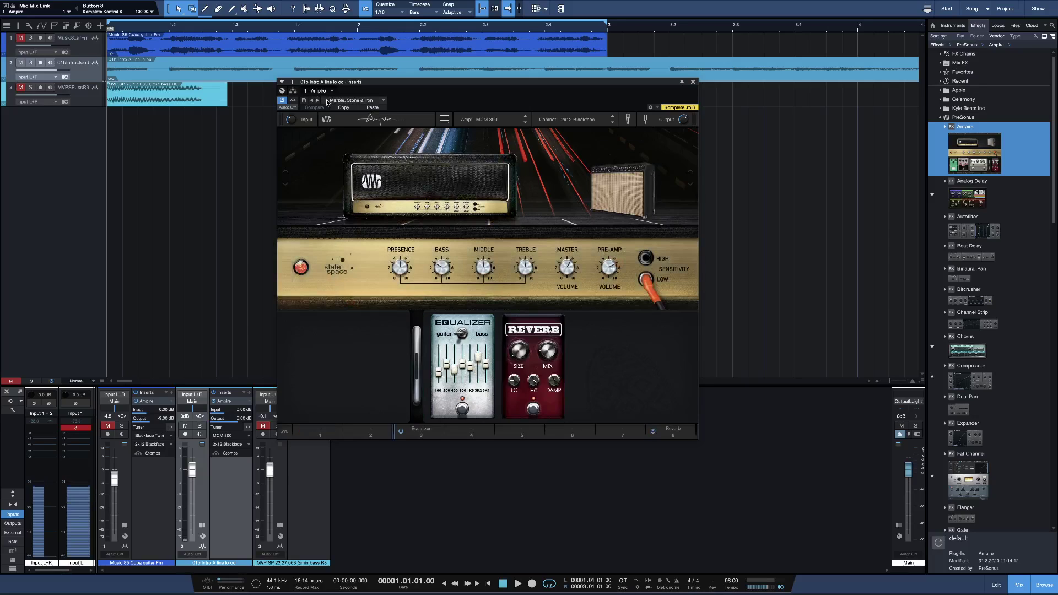
key("space")
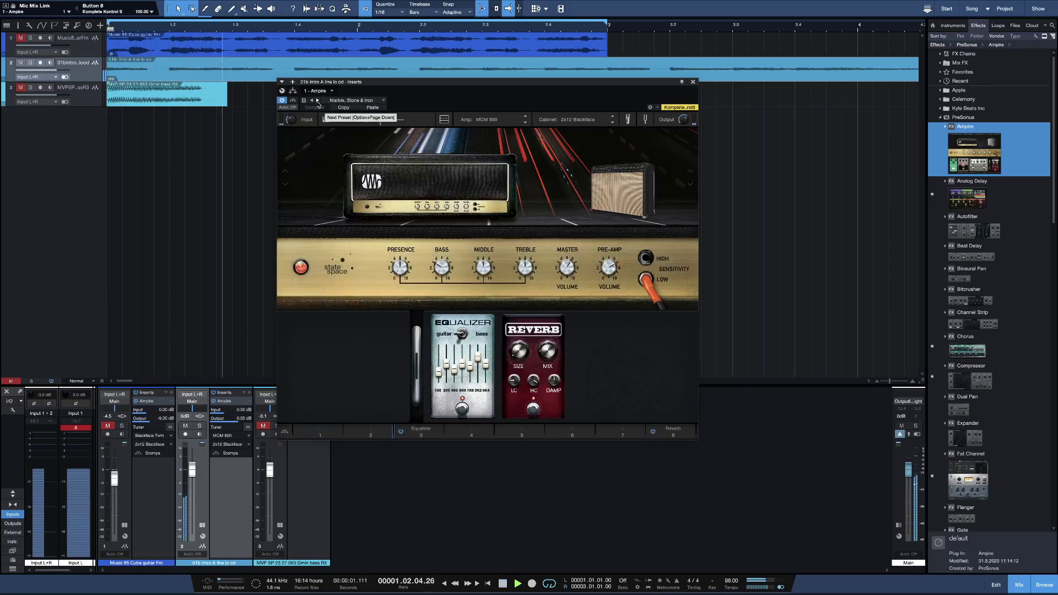
left_click(283, 102)
left_click(283, 101)
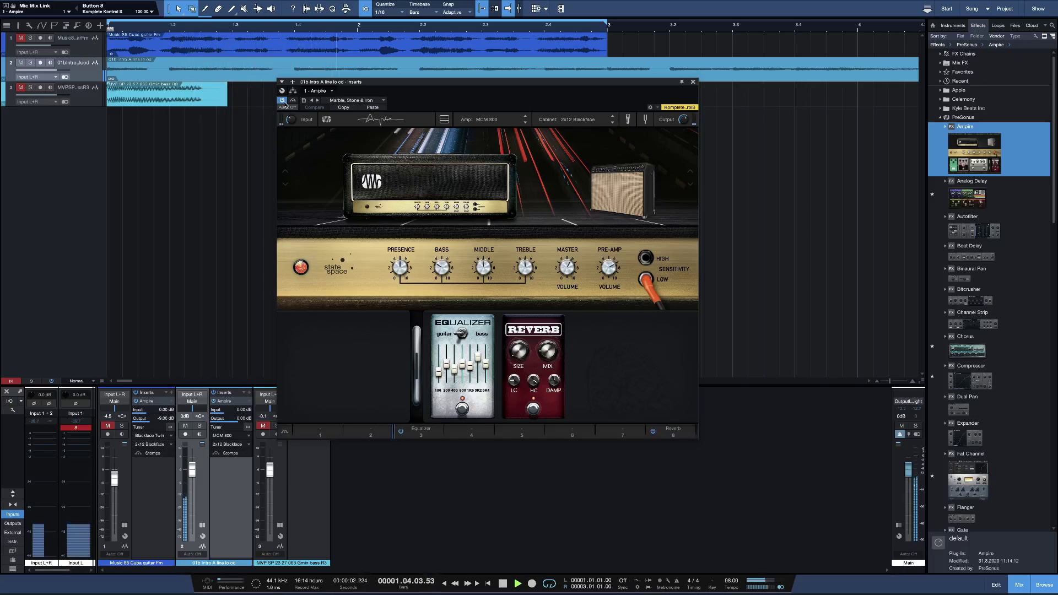
key("space")
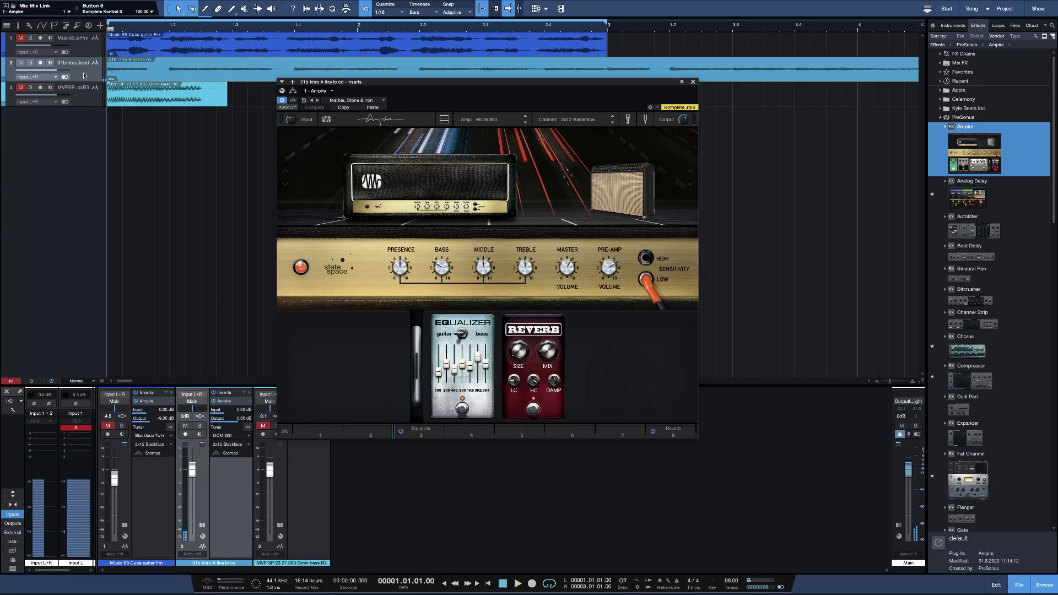
Step: Mute the second track, unmute the bass track with the loop ending at 1.03, and close Ampire
left_click(21, 62)
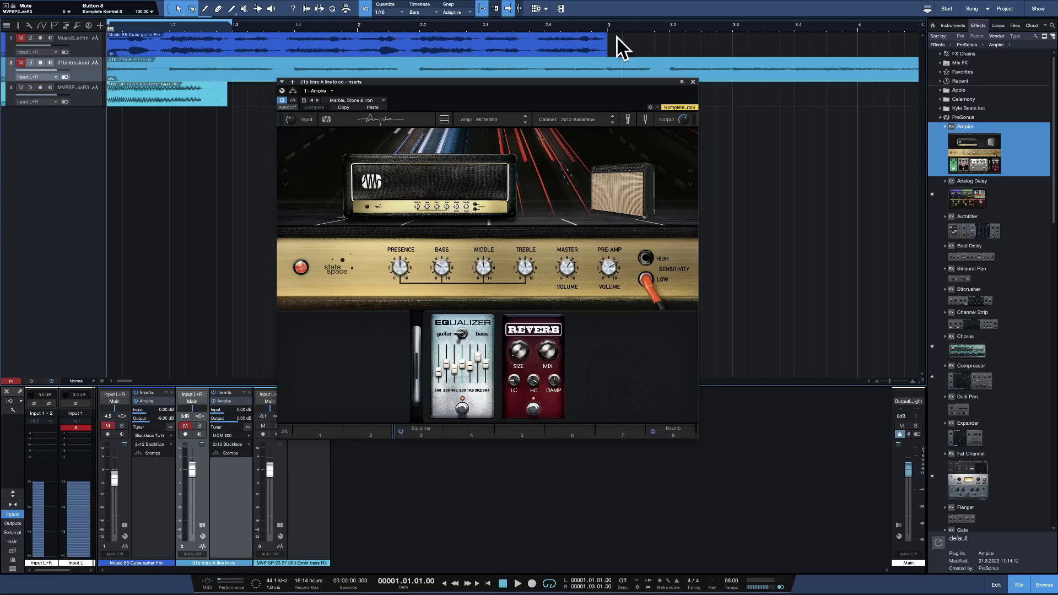
left_click(693, 82)
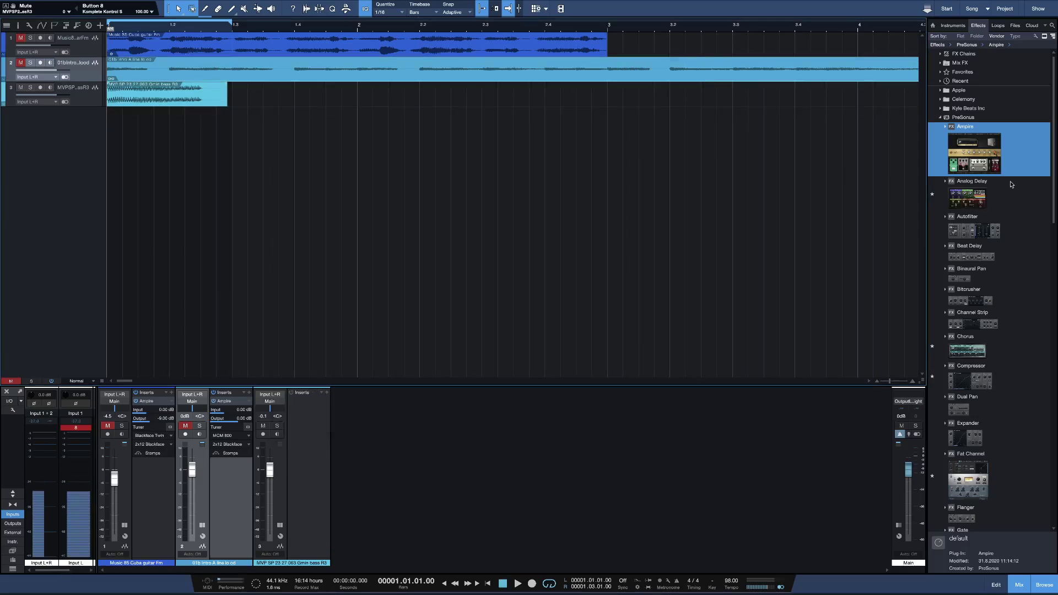
Step: Add Ampire to the bass track and load the Bass en masse preset from the Bass category
left_click_drag(1003, 165, 57, 98)
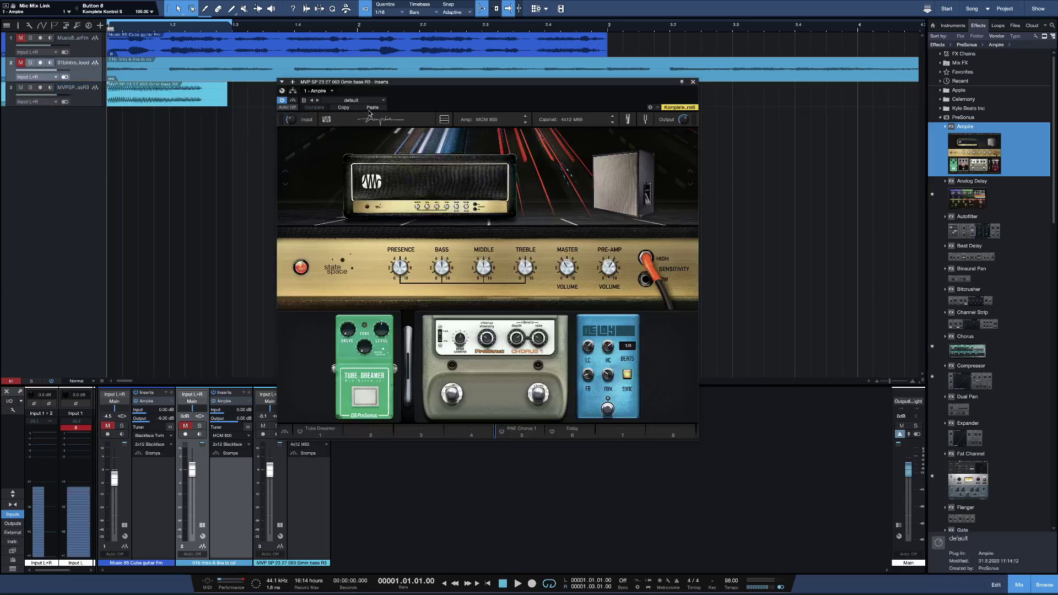
left_click(363, 101)
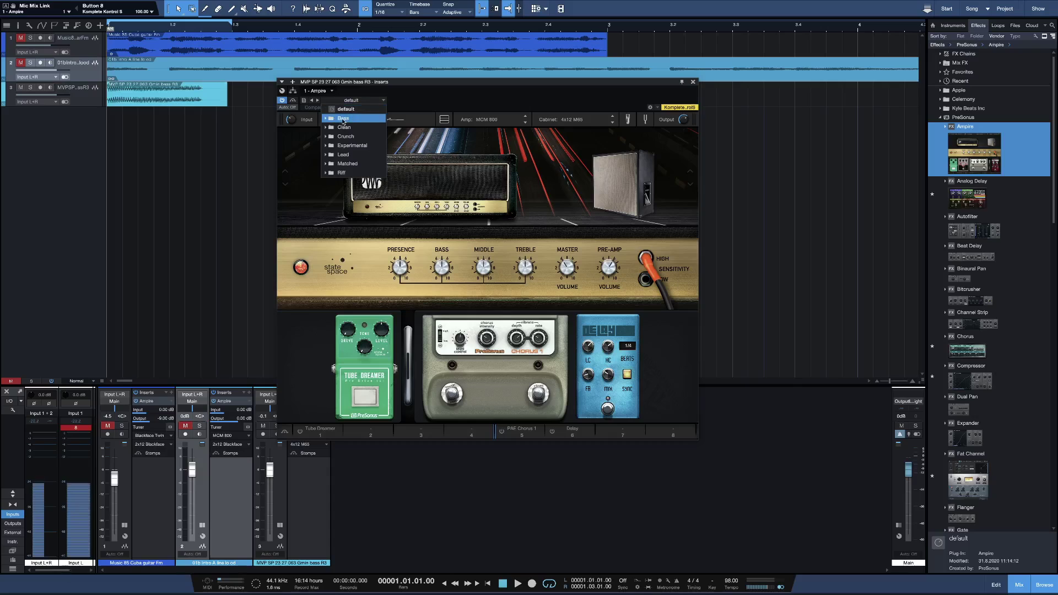
left_click(343, 120)
left_click(401, 132)
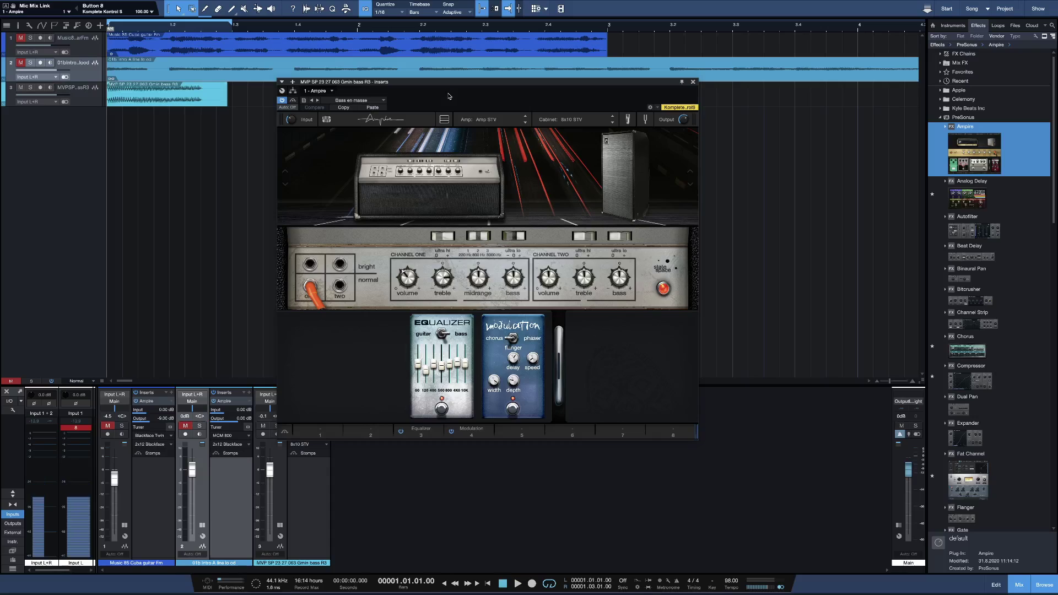
Step: Play the bass loop with Bass en masse, comparing Ampire bypassed and enabled
key("space")
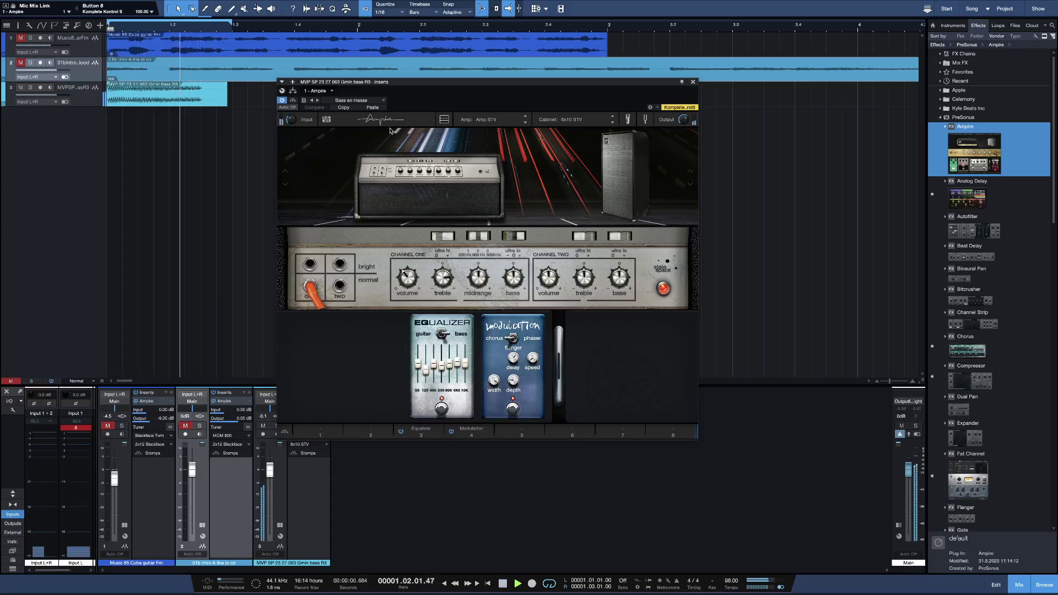
left_click(283, 101)
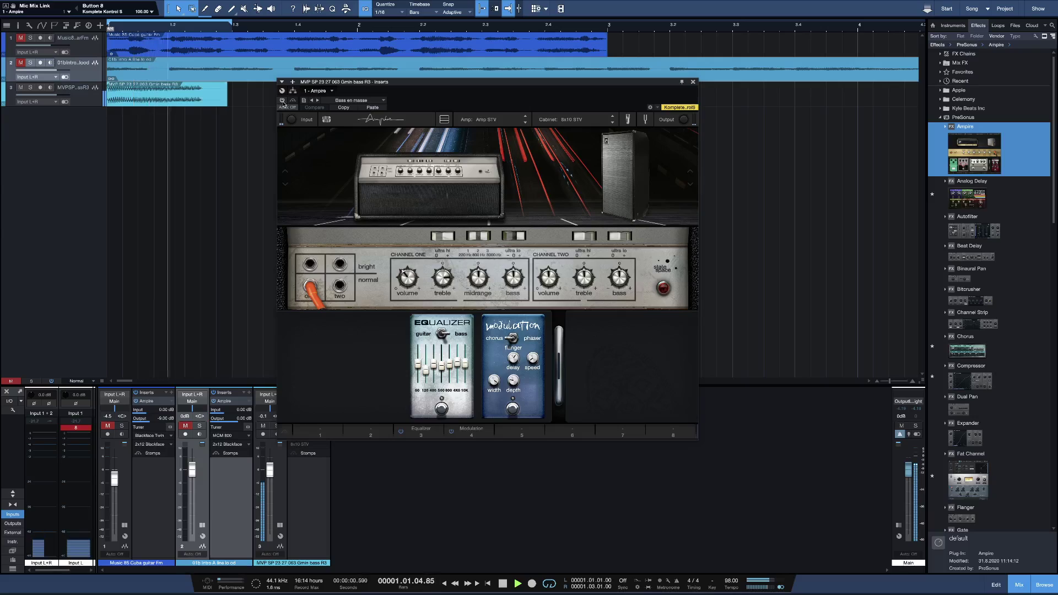
left_click(283, 102)
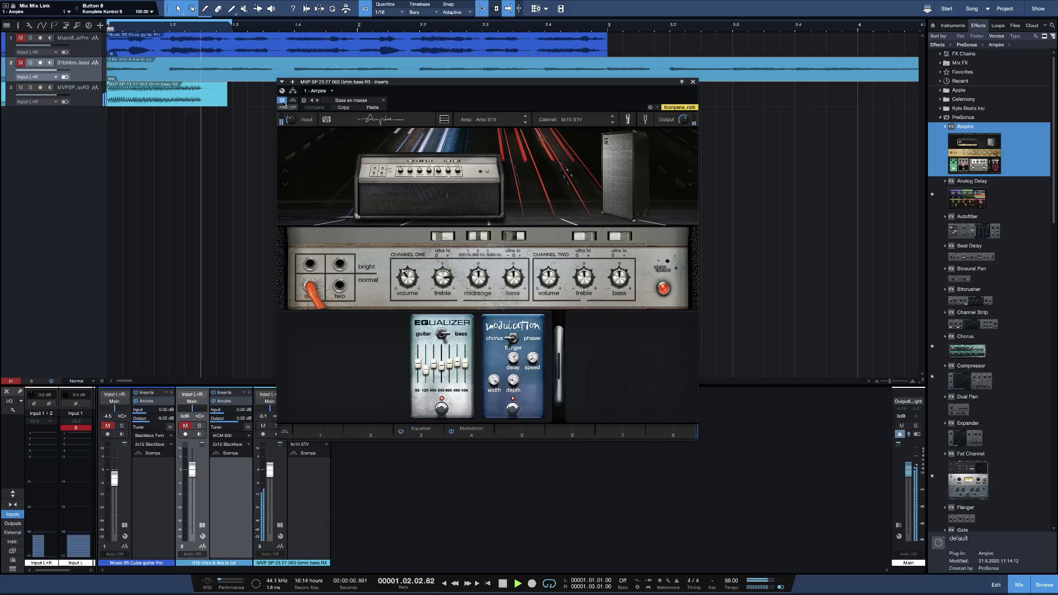
Step: Step through the Bass Guitar, Bass in your living Room and Bassically presets while the bass loop plays
left_click(317, 100)
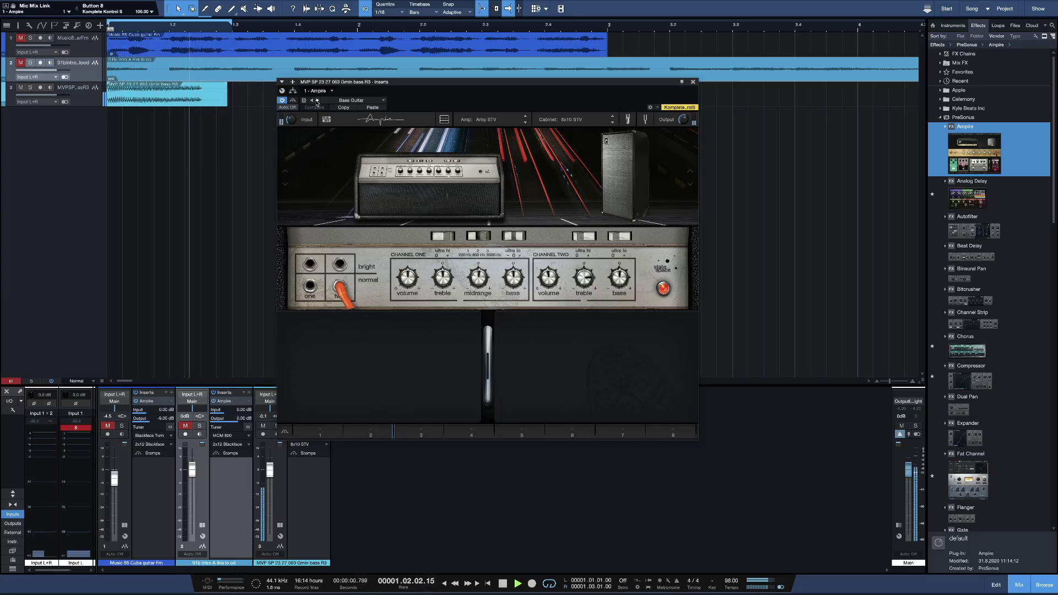
left_click(318, 100)
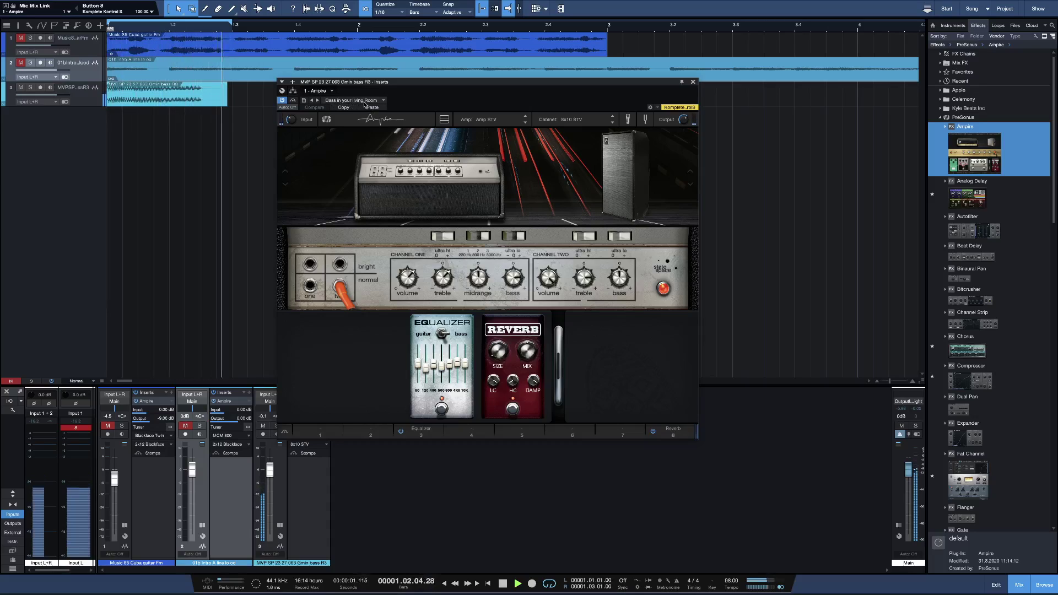
left_click(317, 101)
key("space")
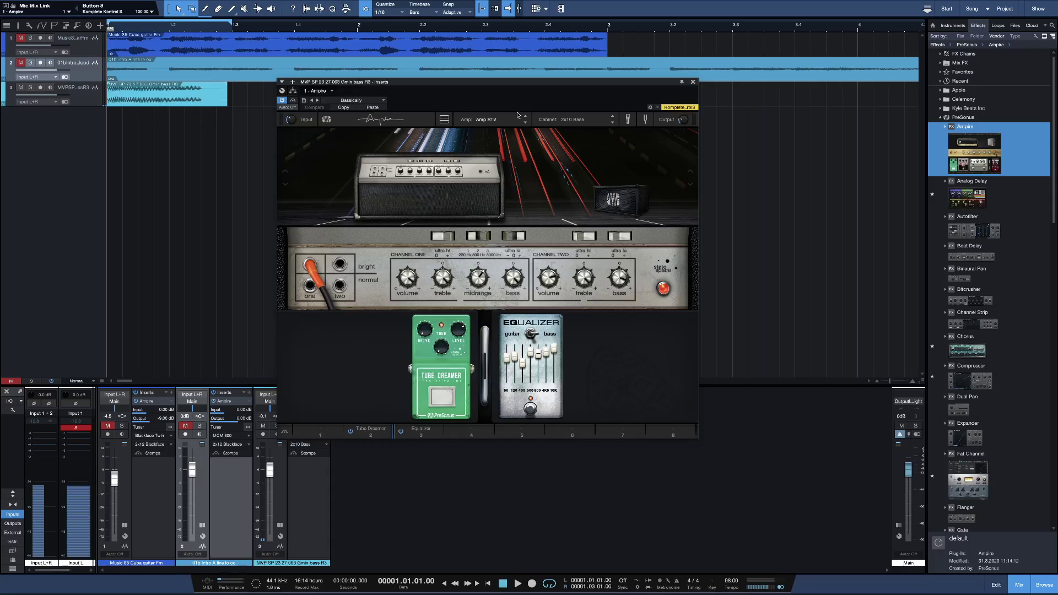
Step: Show Ampire's tuner and play the bass loop through it
left_click(645, 119)
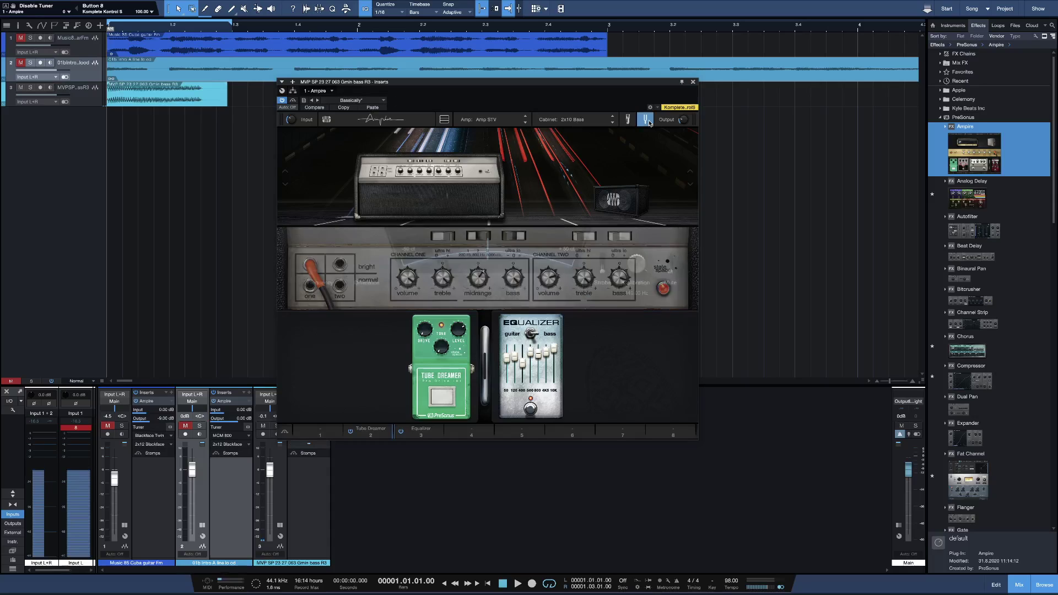
key("space")
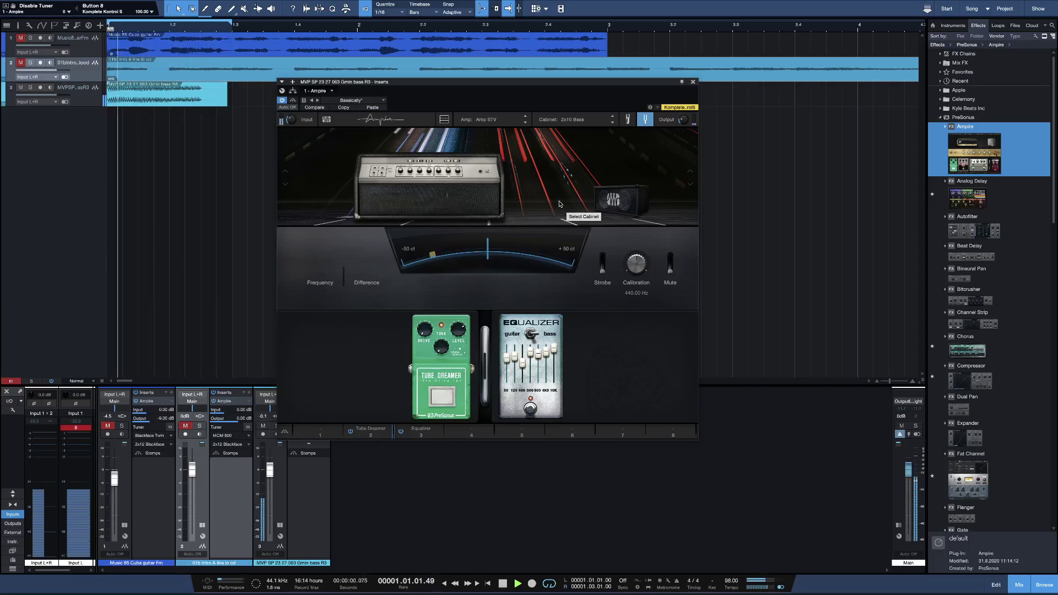
Step: Load the Clean Stack preset and try the amp's input two normal, two bright and one bright jacks, ending on two normal
left_click(317, 100)
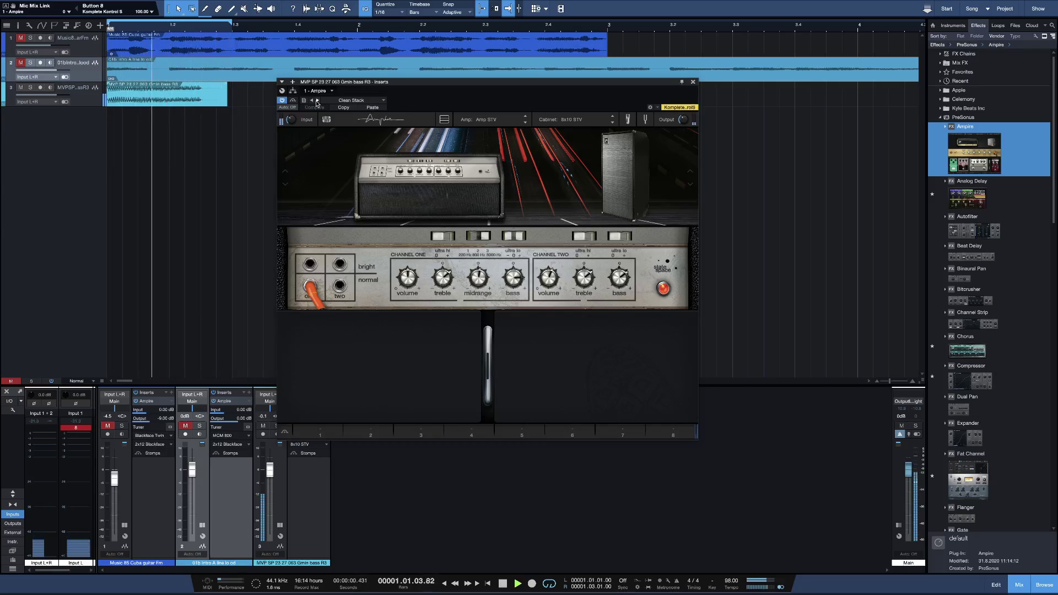
key("space")
left_click(340, 284)
key("space")
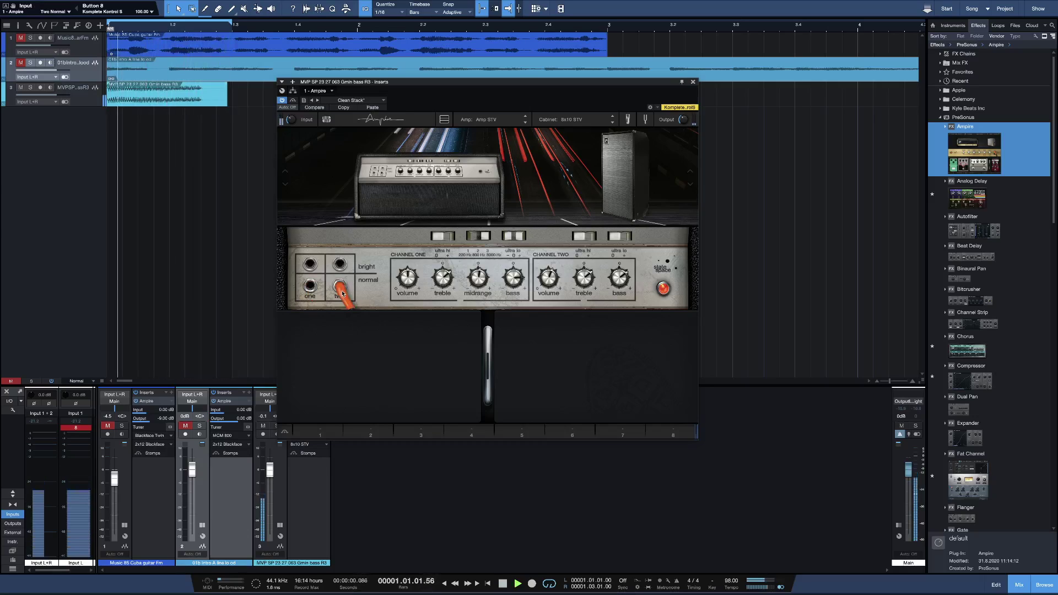
left_click(340, 265)
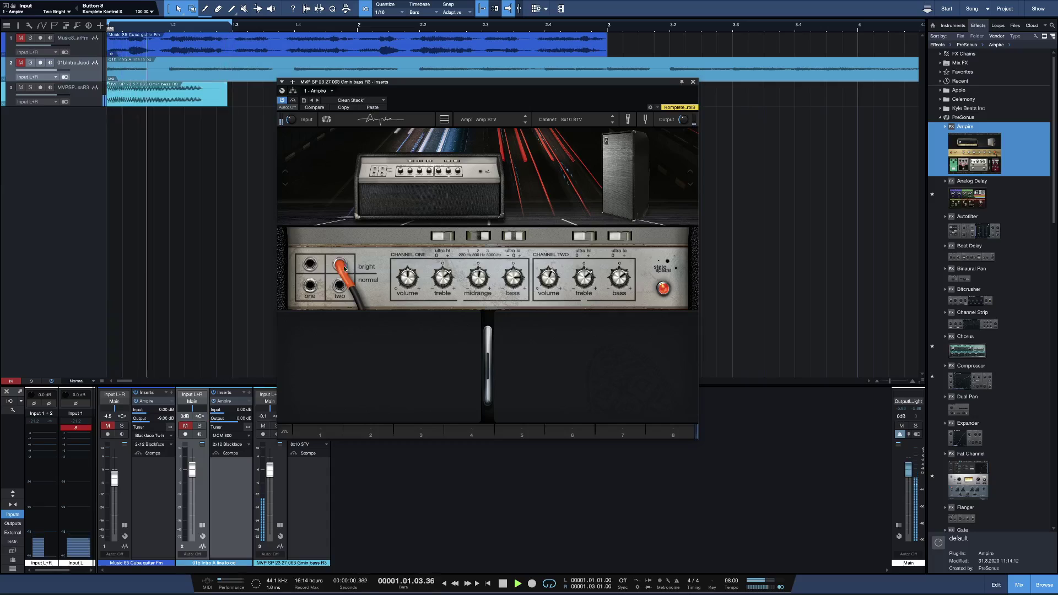
left_click(310, 264)
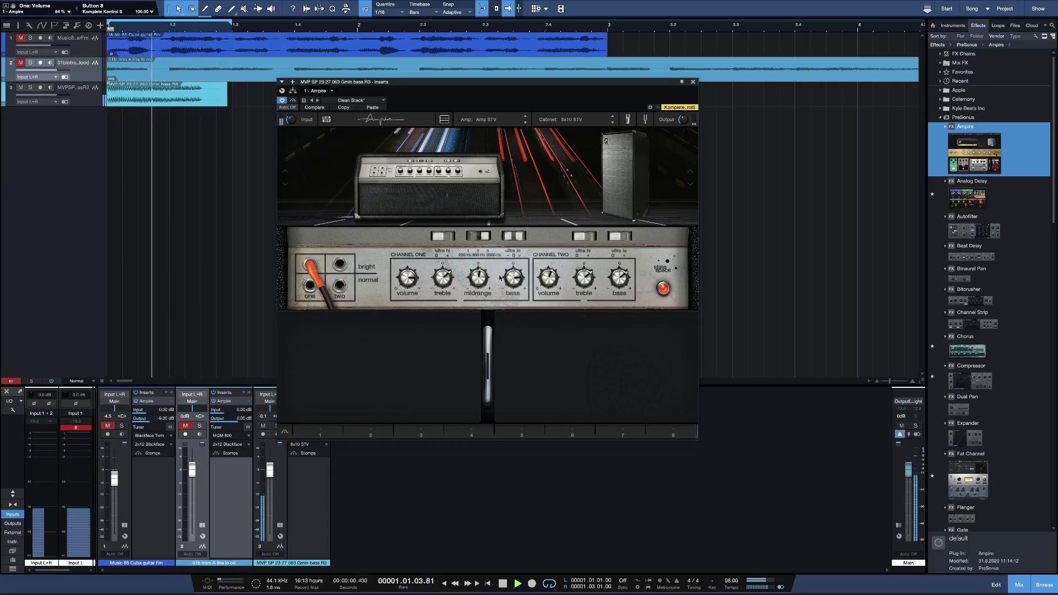
left_click(340, 285)
key("space")
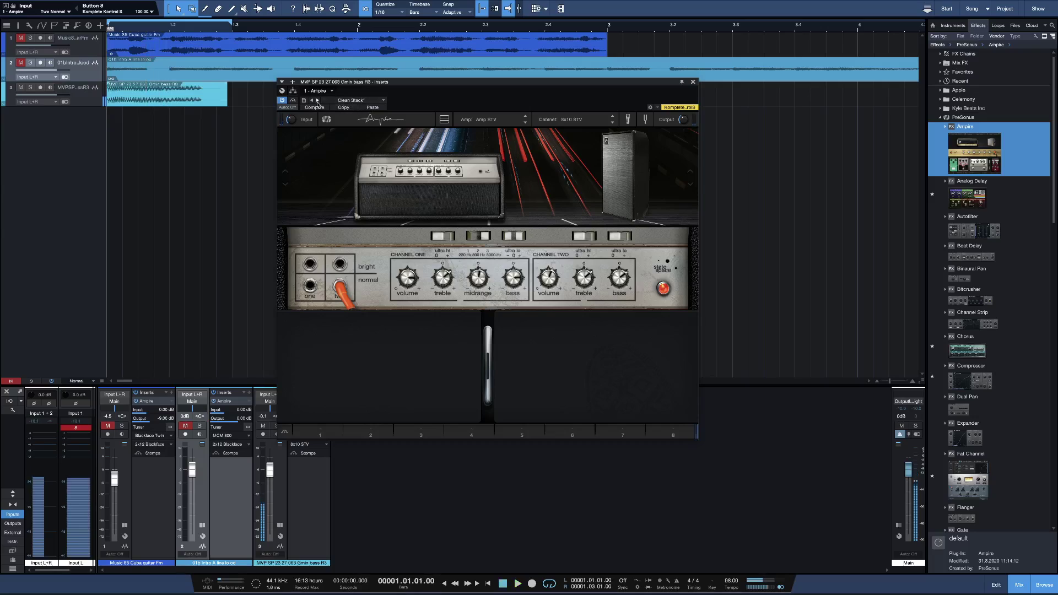
Step: Load the Sub Marine Bass preset and set the Tube Dreamer pedal's tone to about 24% during playback
left_click(347, 100)
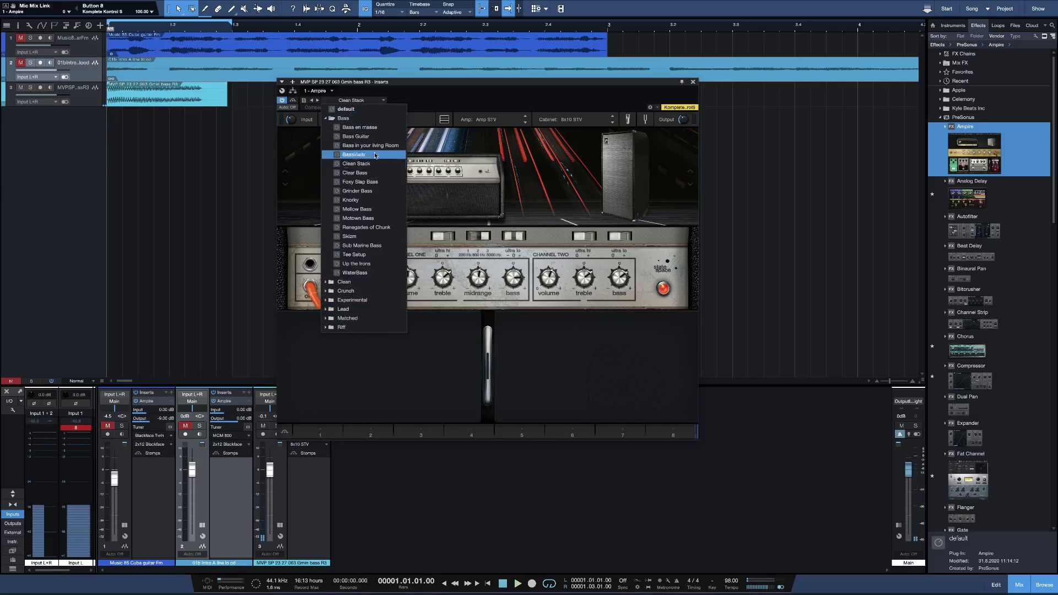
left_click(362, 245)
key("space")
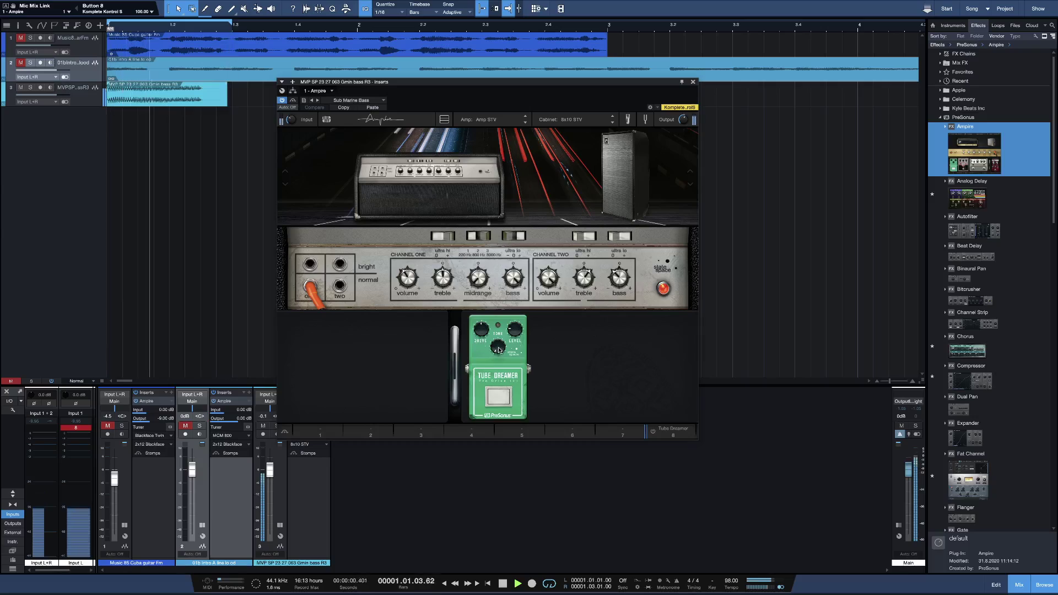
left_click_drag(498, 350, 499, 346)
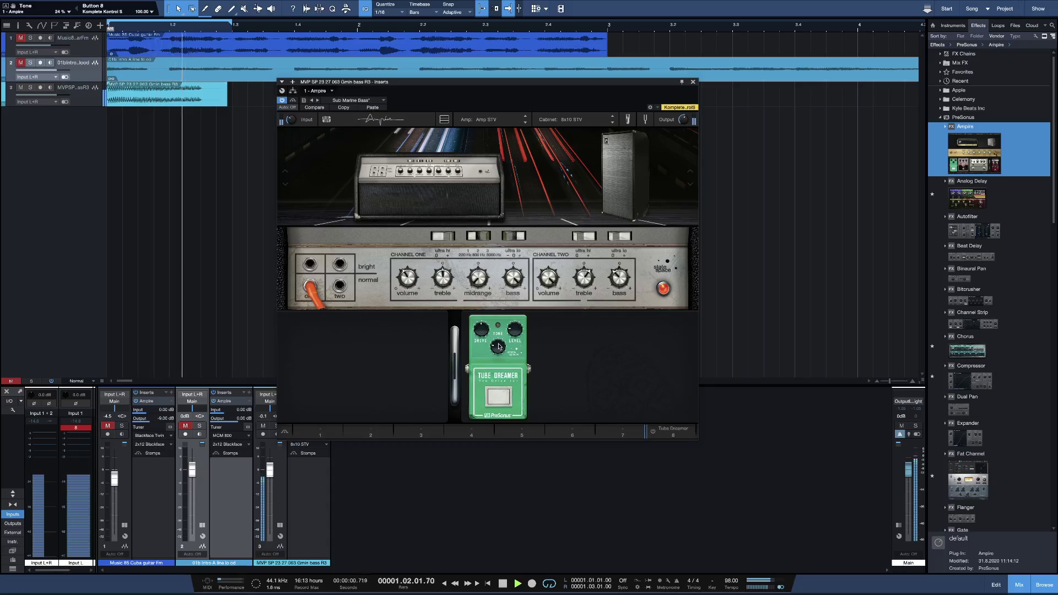
Step: Stop the bass loop, close its Ampire window and look through the PreSonus effects in the browser
key("space")
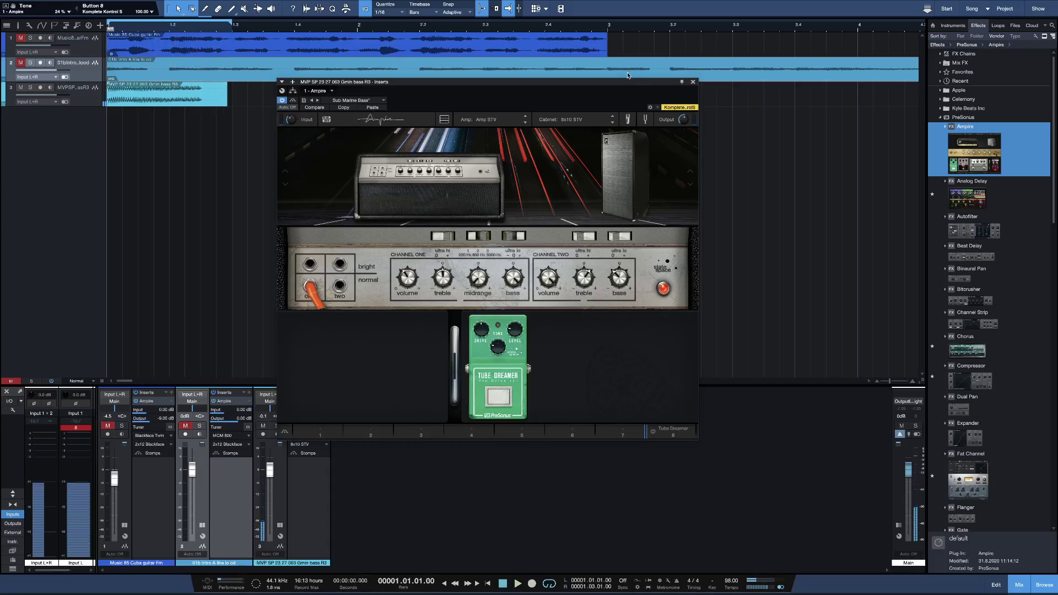
left_click(693, 82)
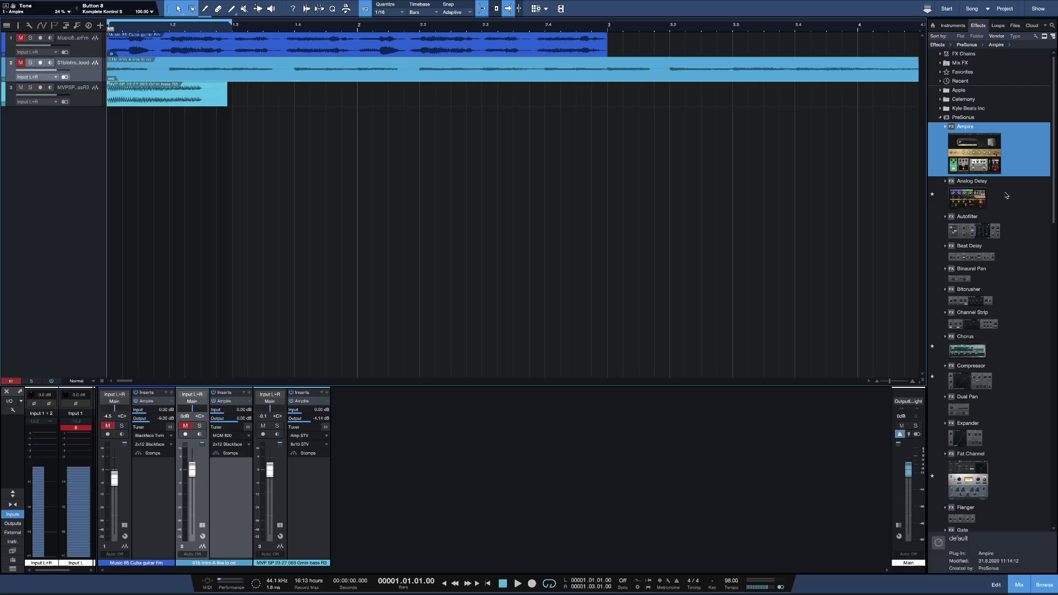
scroll(992, 213, "down", 5)
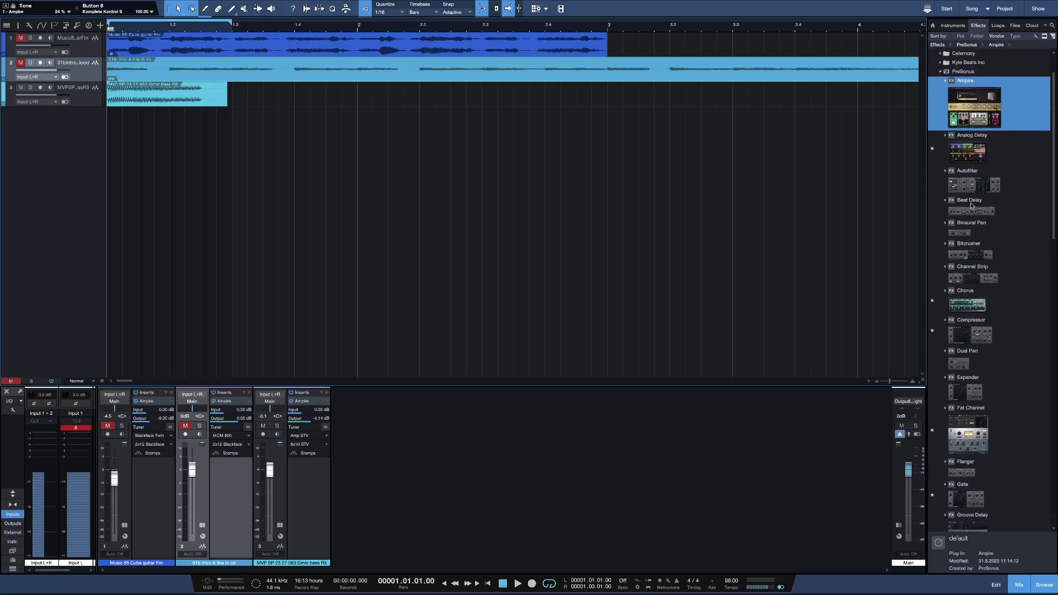
scroll(975, 216, "down", 15)
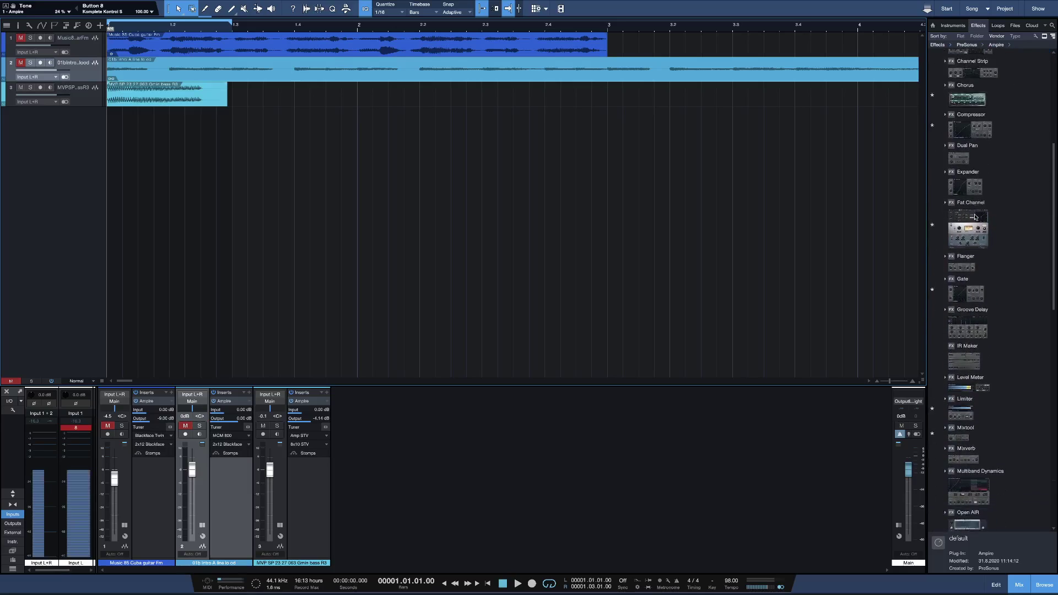
scroll(974, 216, "down", 6)
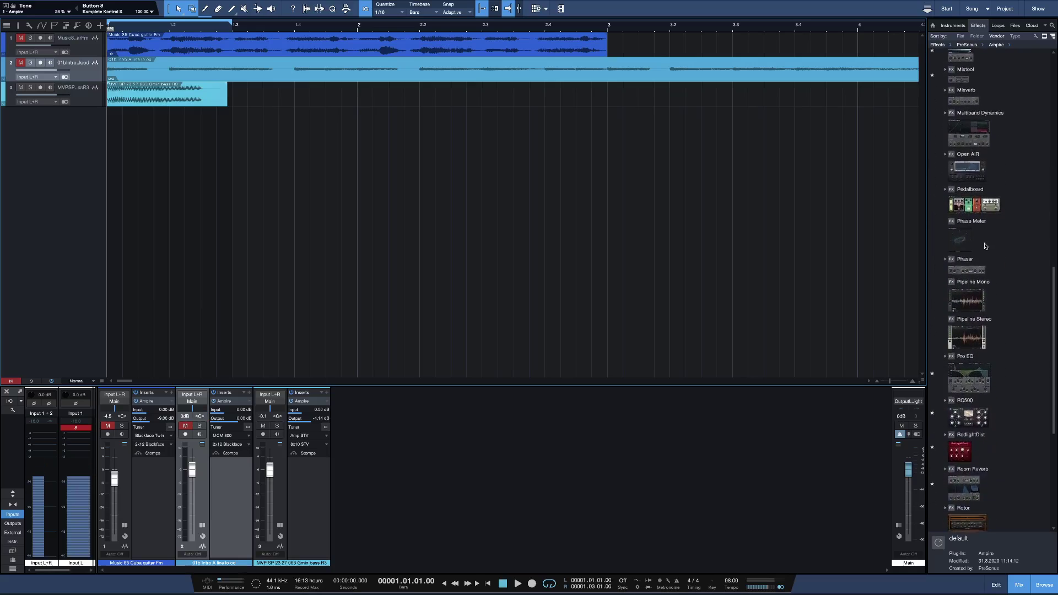
scroll(1007, 384, "down", 11)
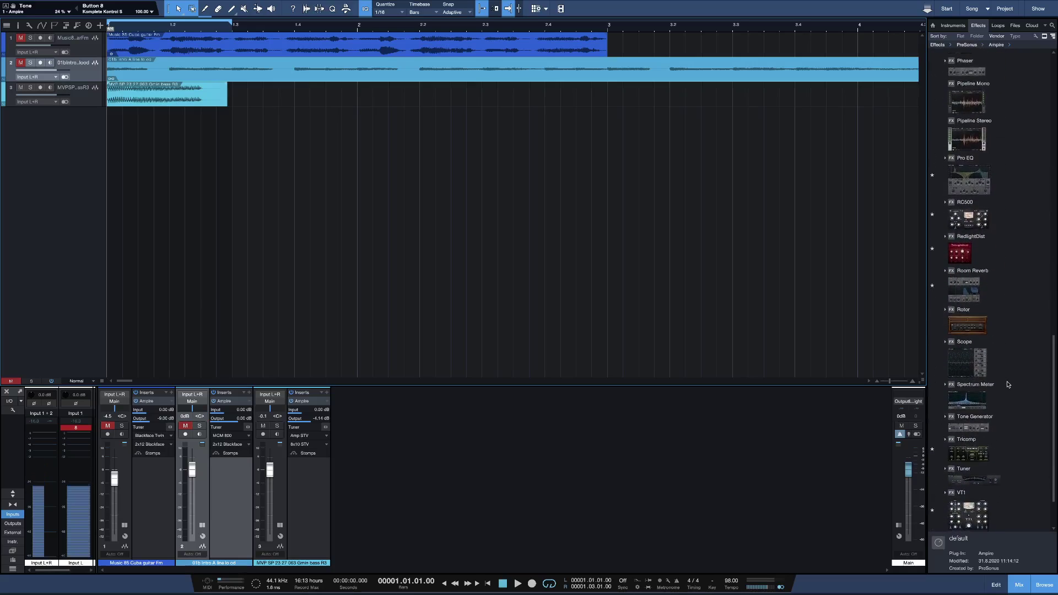
scroll(990, 382, "up", 20)
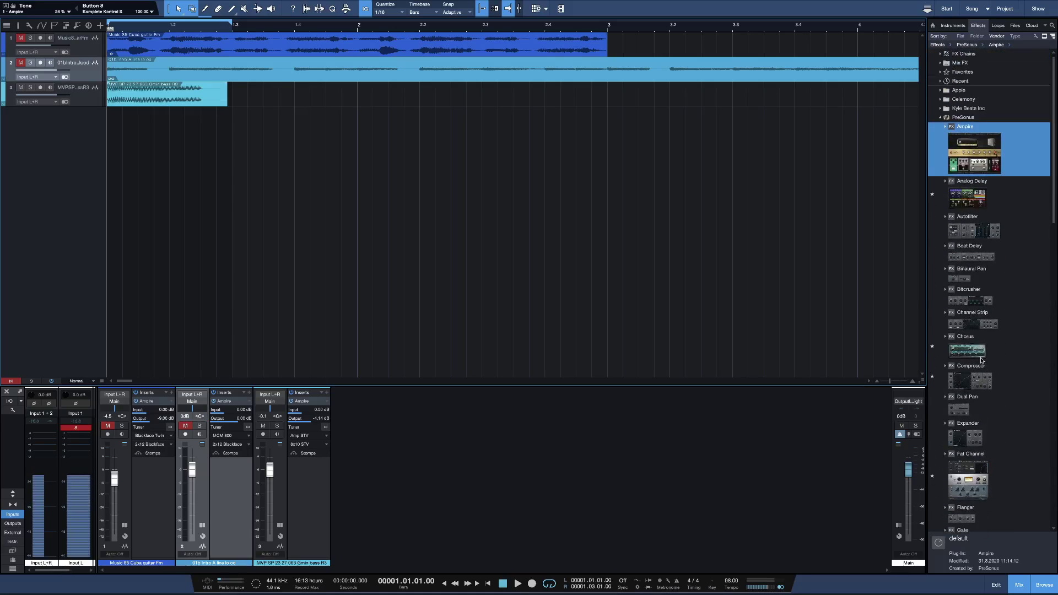
scroll(981, 361, "down", 1)
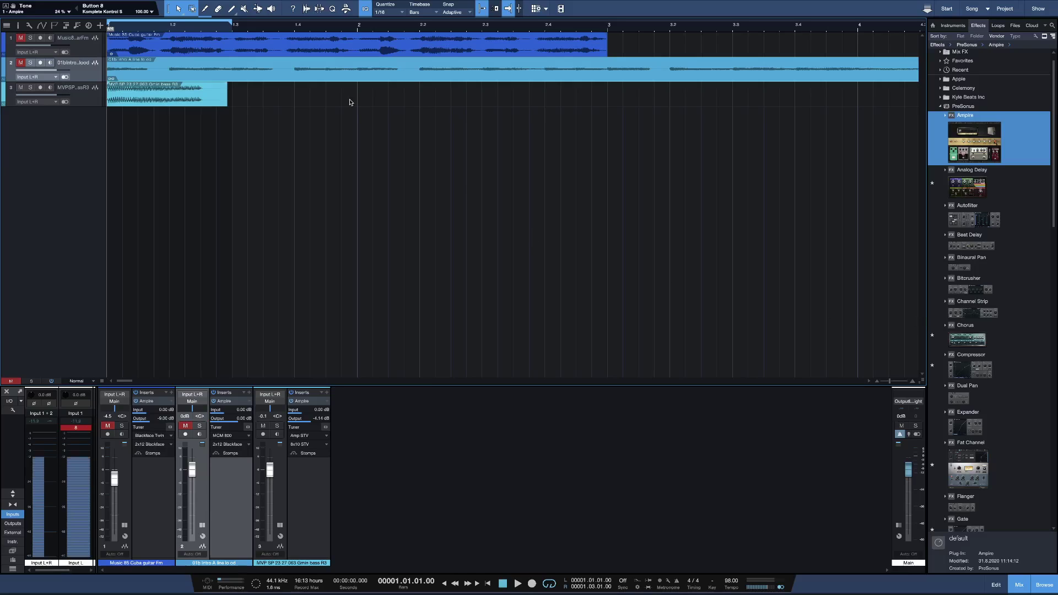
Step: Add a mono audio track named Vocal with Input L as its input, and insert Ampire on it
left_click(125, 5)
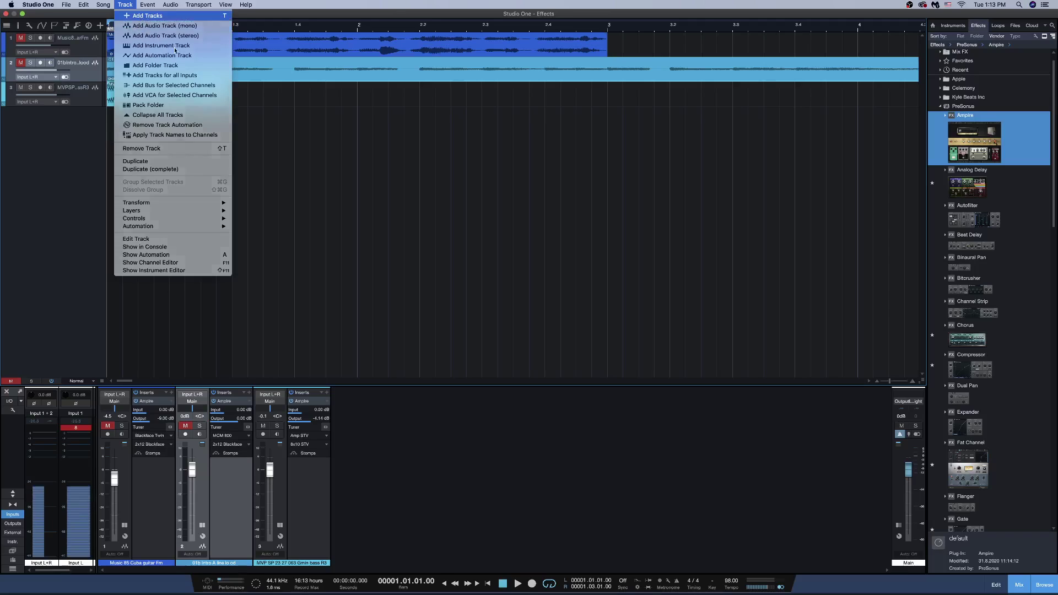
key("Return")
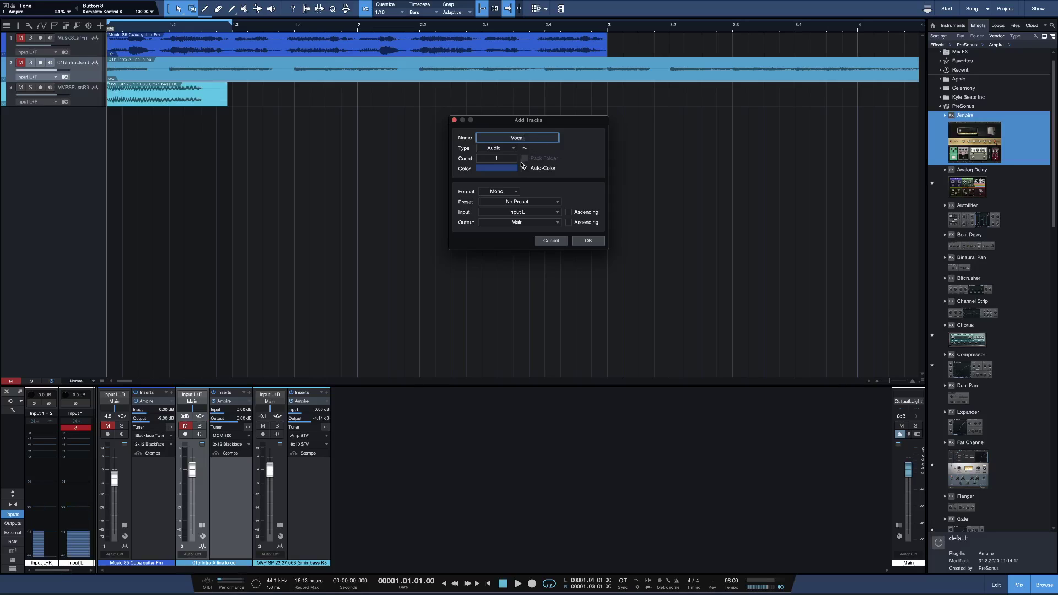
left_click(588, 242)
left_click_drag(77, 95, 110, 128)
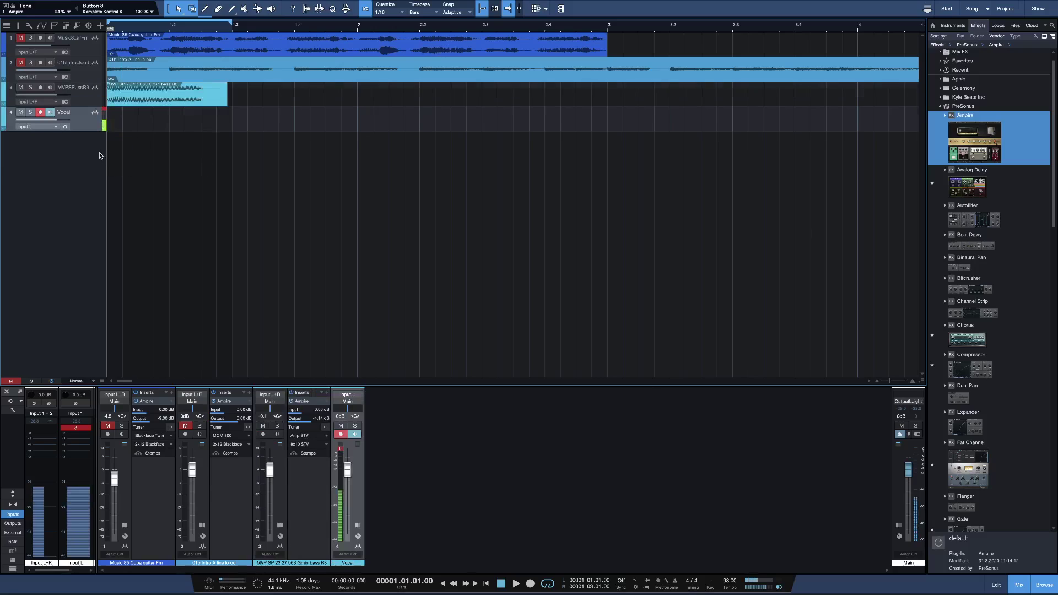
left_click_drag(980, 134, 49, 123)
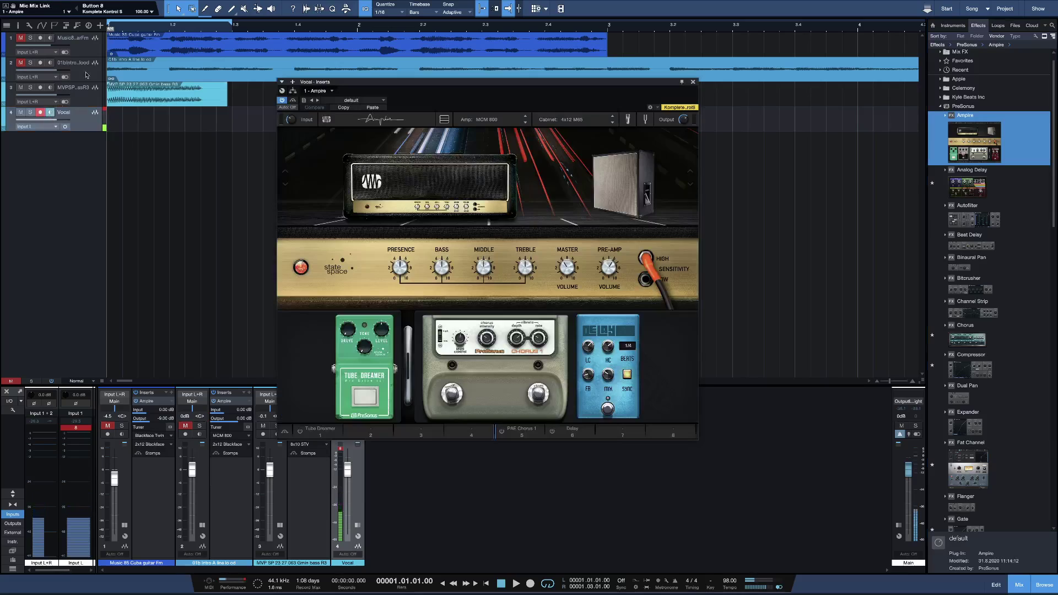
Step: Try the Bass en masse, Bass Guitar and Crunch Punch presets on the Vocal track's Ampire, ending on the American OD preset
left_click(318, 101)
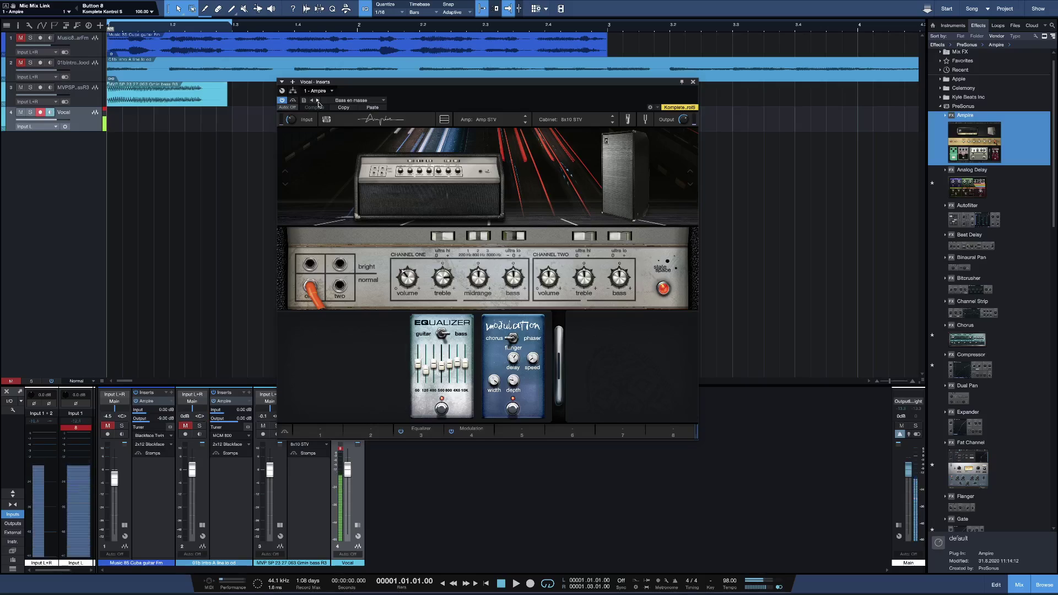
left_click(318, 102)
left_click(342, 102)
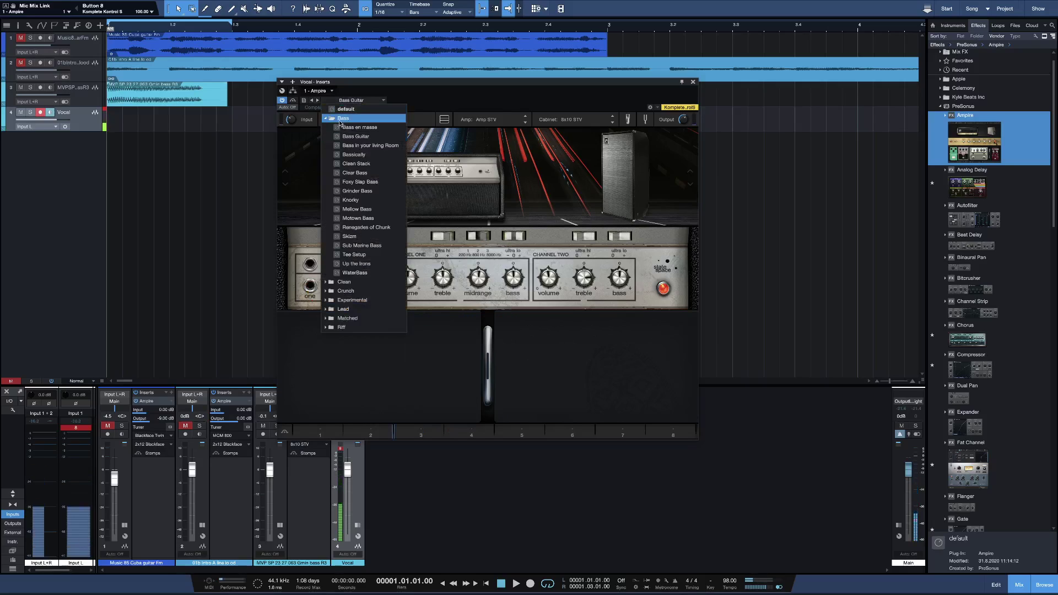
left_click(343, 118)
left_click(345, 137)
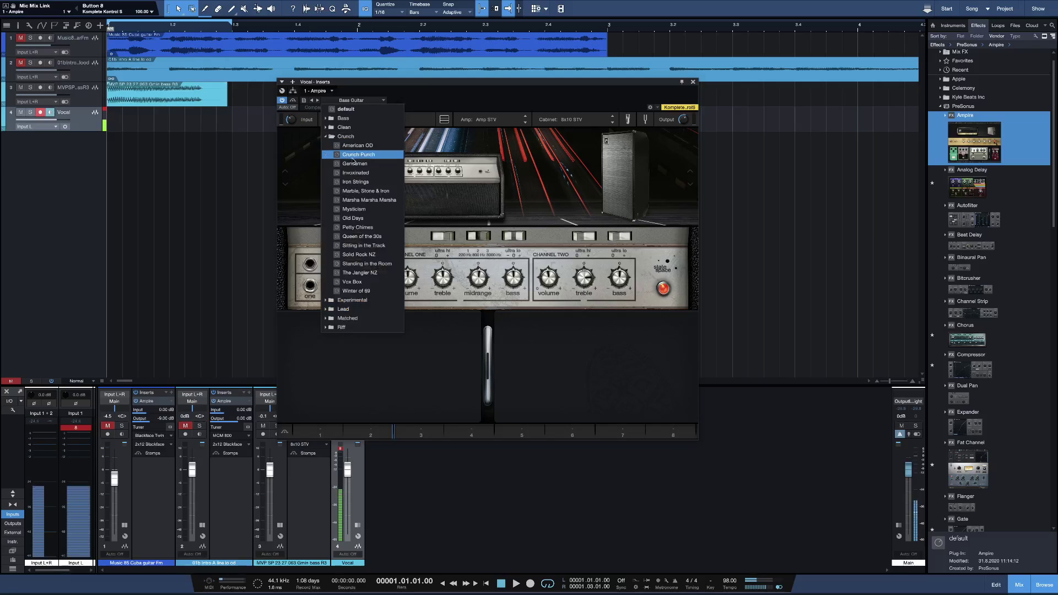
left_click(355, 155)
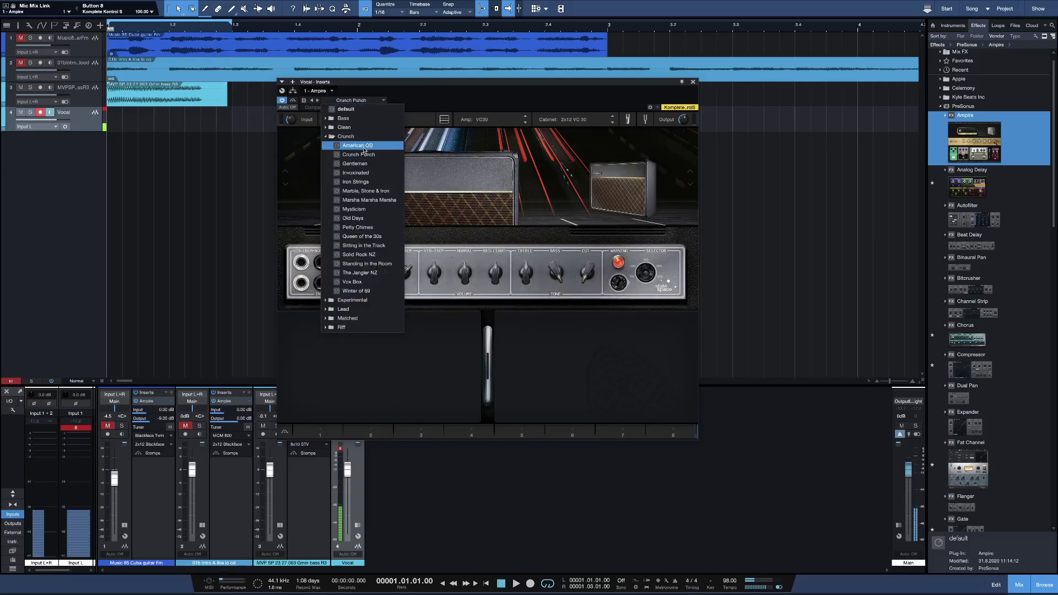
left_click(358, 145)
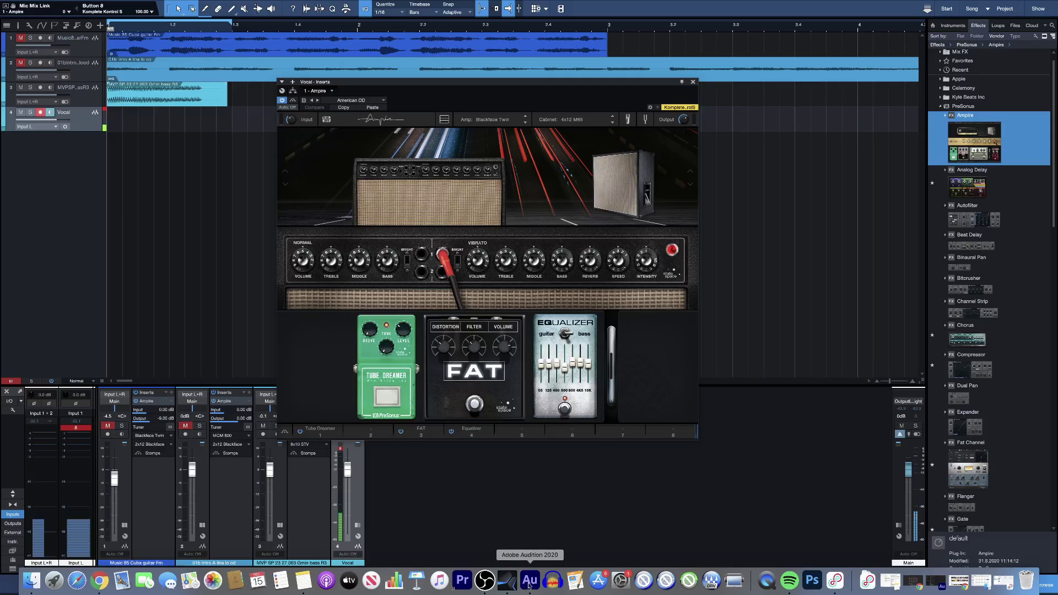
Step: Switch to Adobe Audition to check Track 1 in the mixer, and return to Studio One
left_click(542, 579)
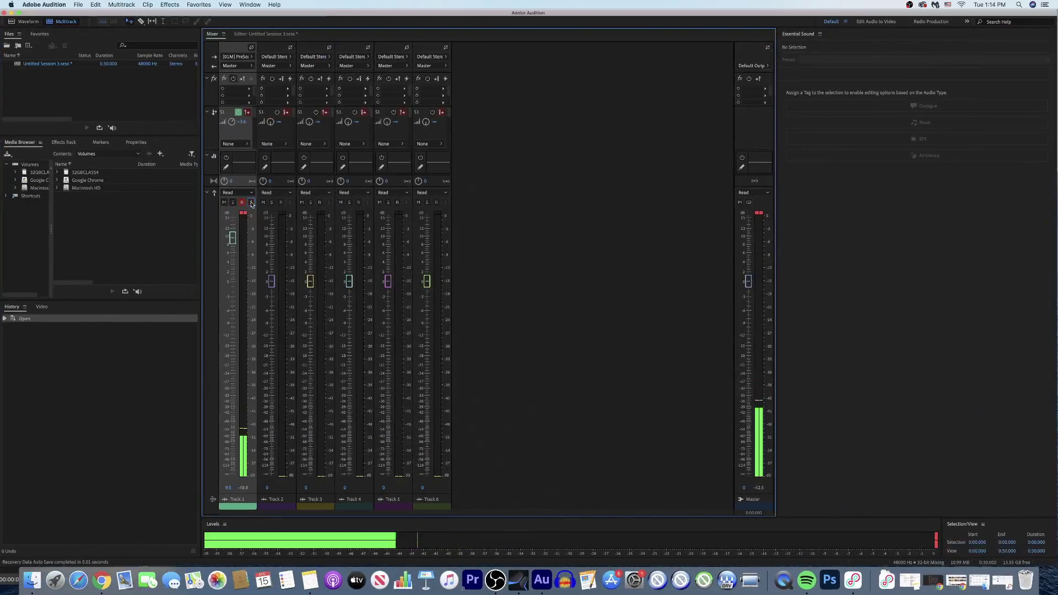
key("cmd+Tab")
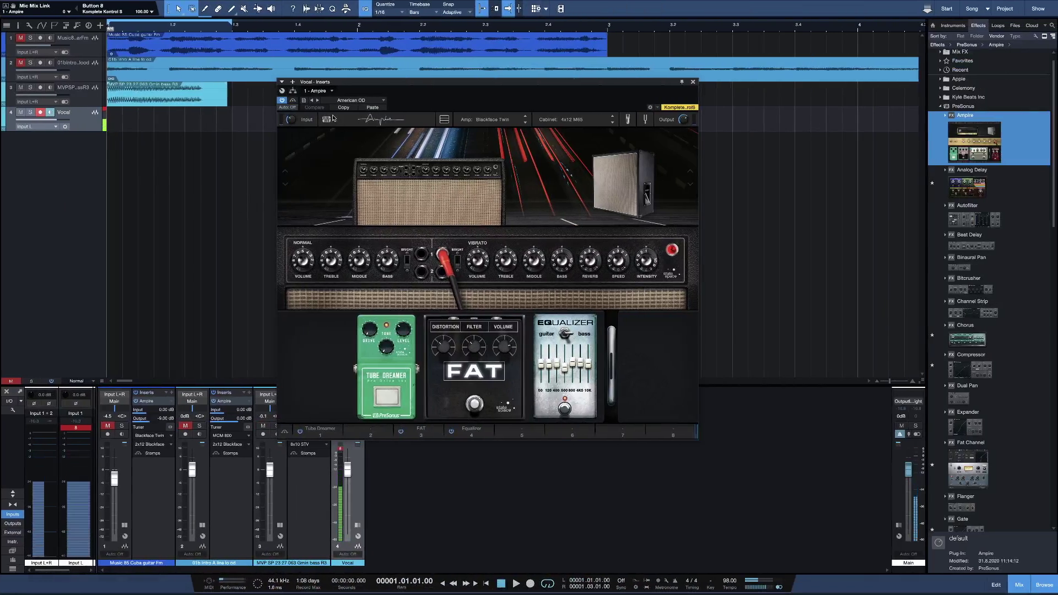
Step: Step through the Crunch Punch, Gentleman and Invoxinated presets on the Vocal track's Ampire
left_click(318, 100)
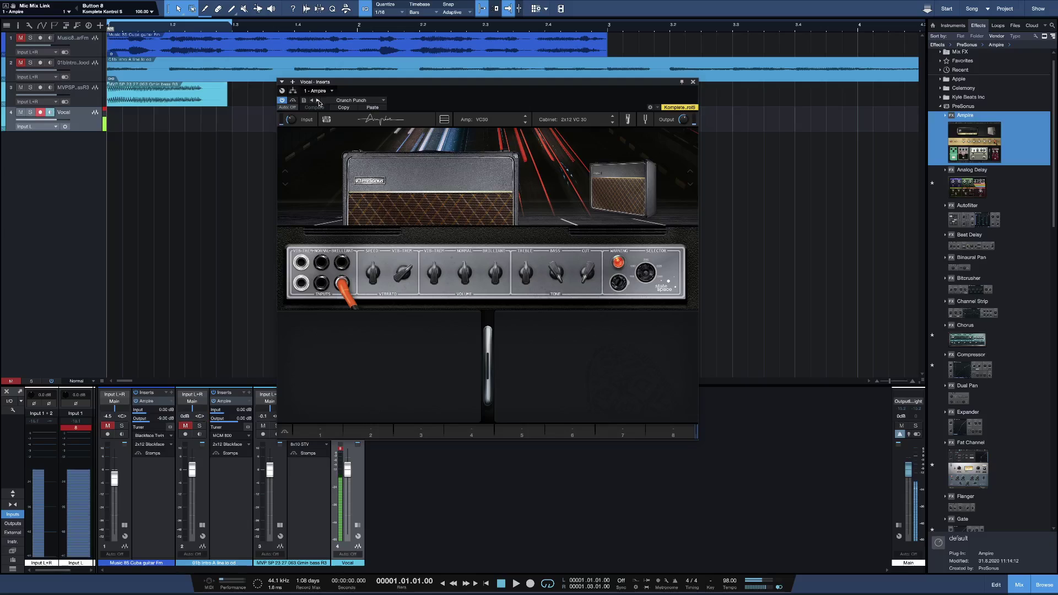
left_click(317, 100)
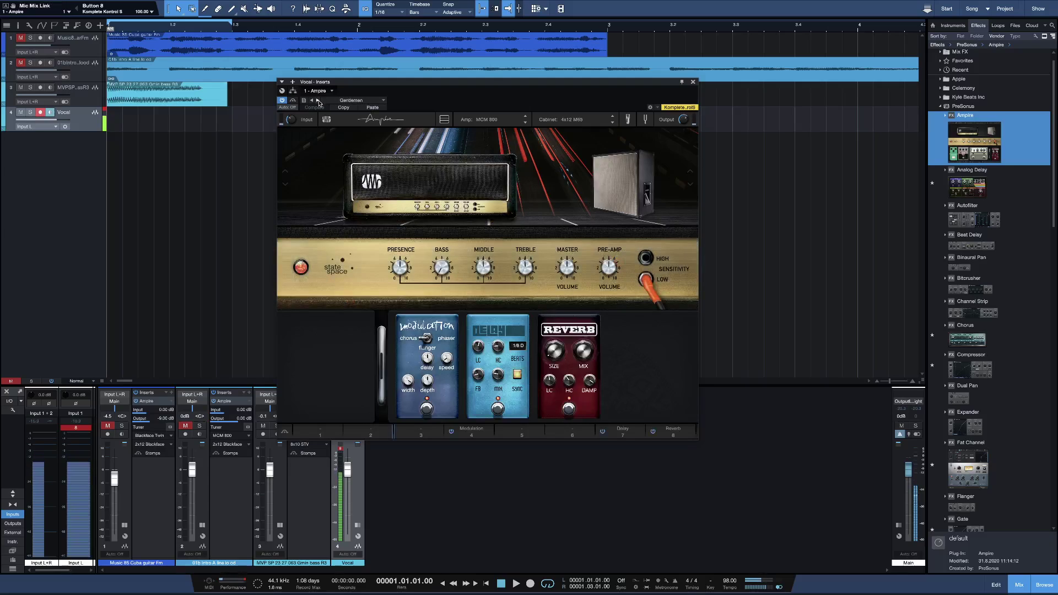
left_click(318, 100)
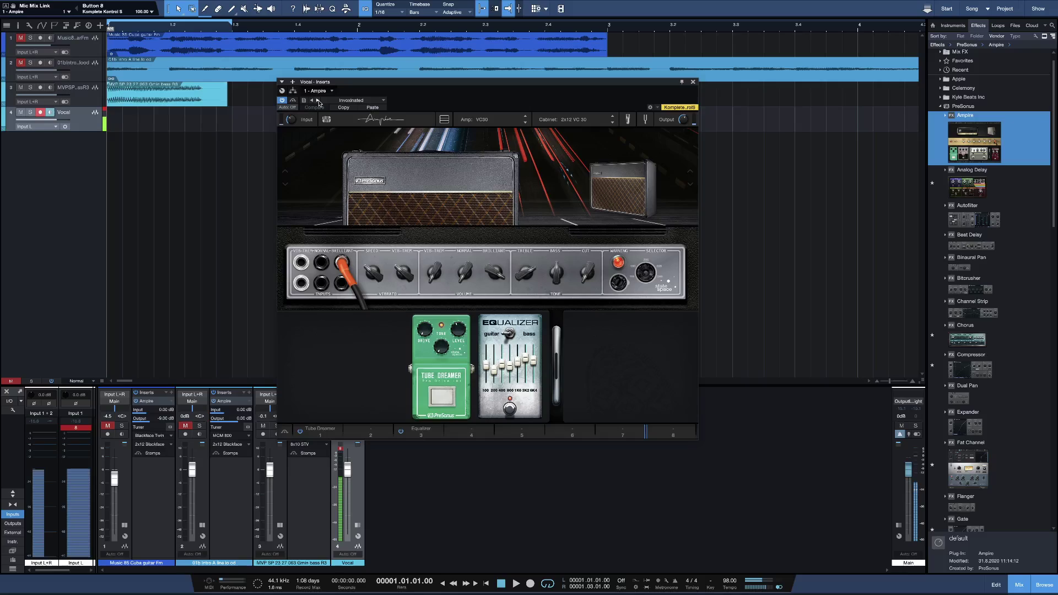